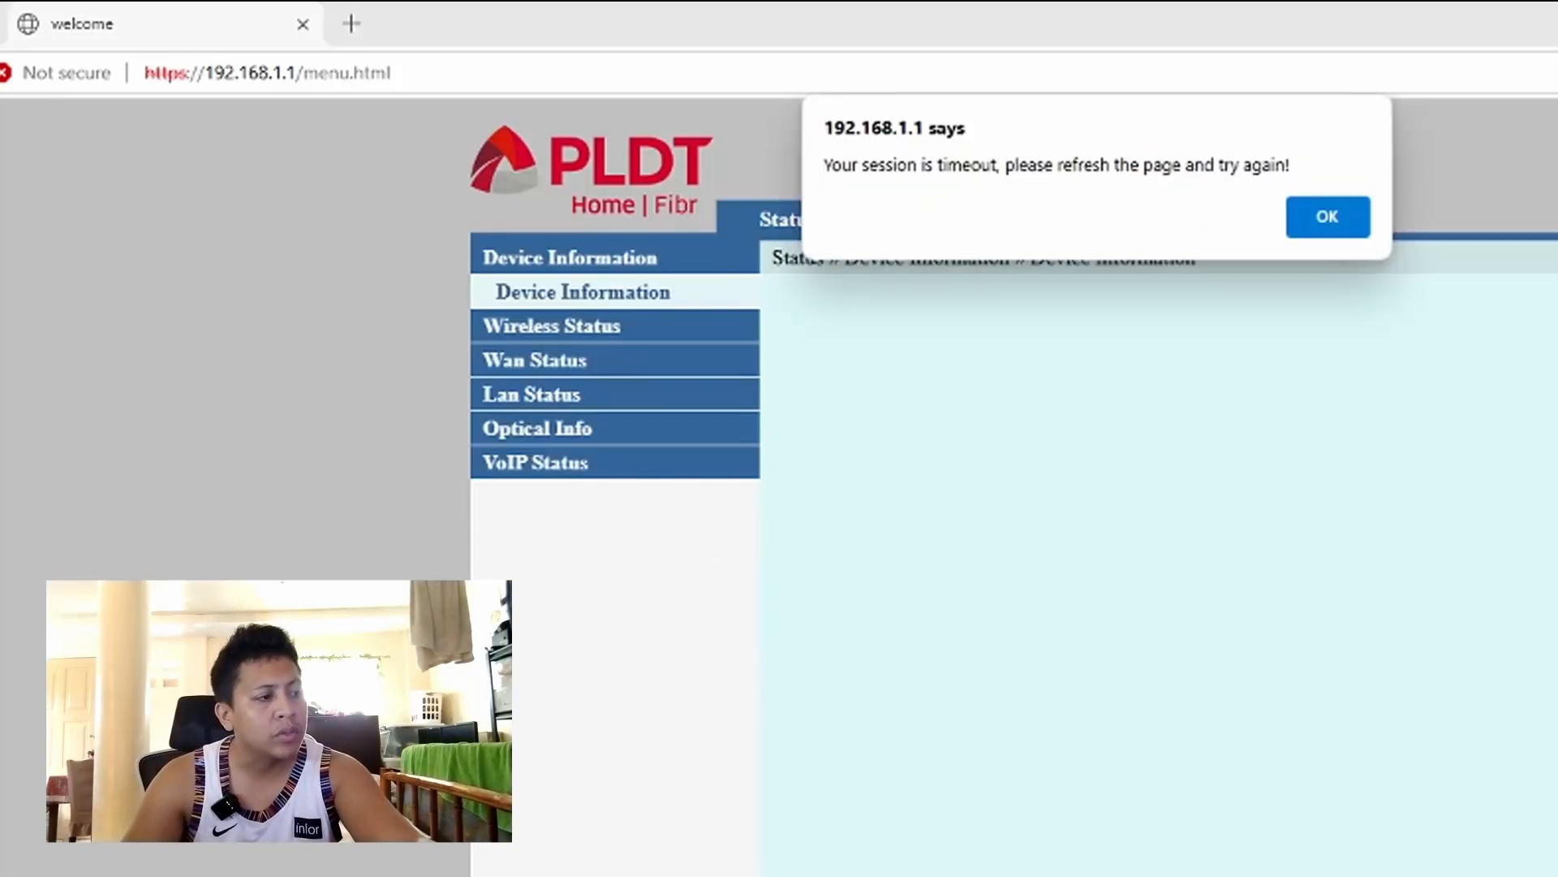
key("super+e")
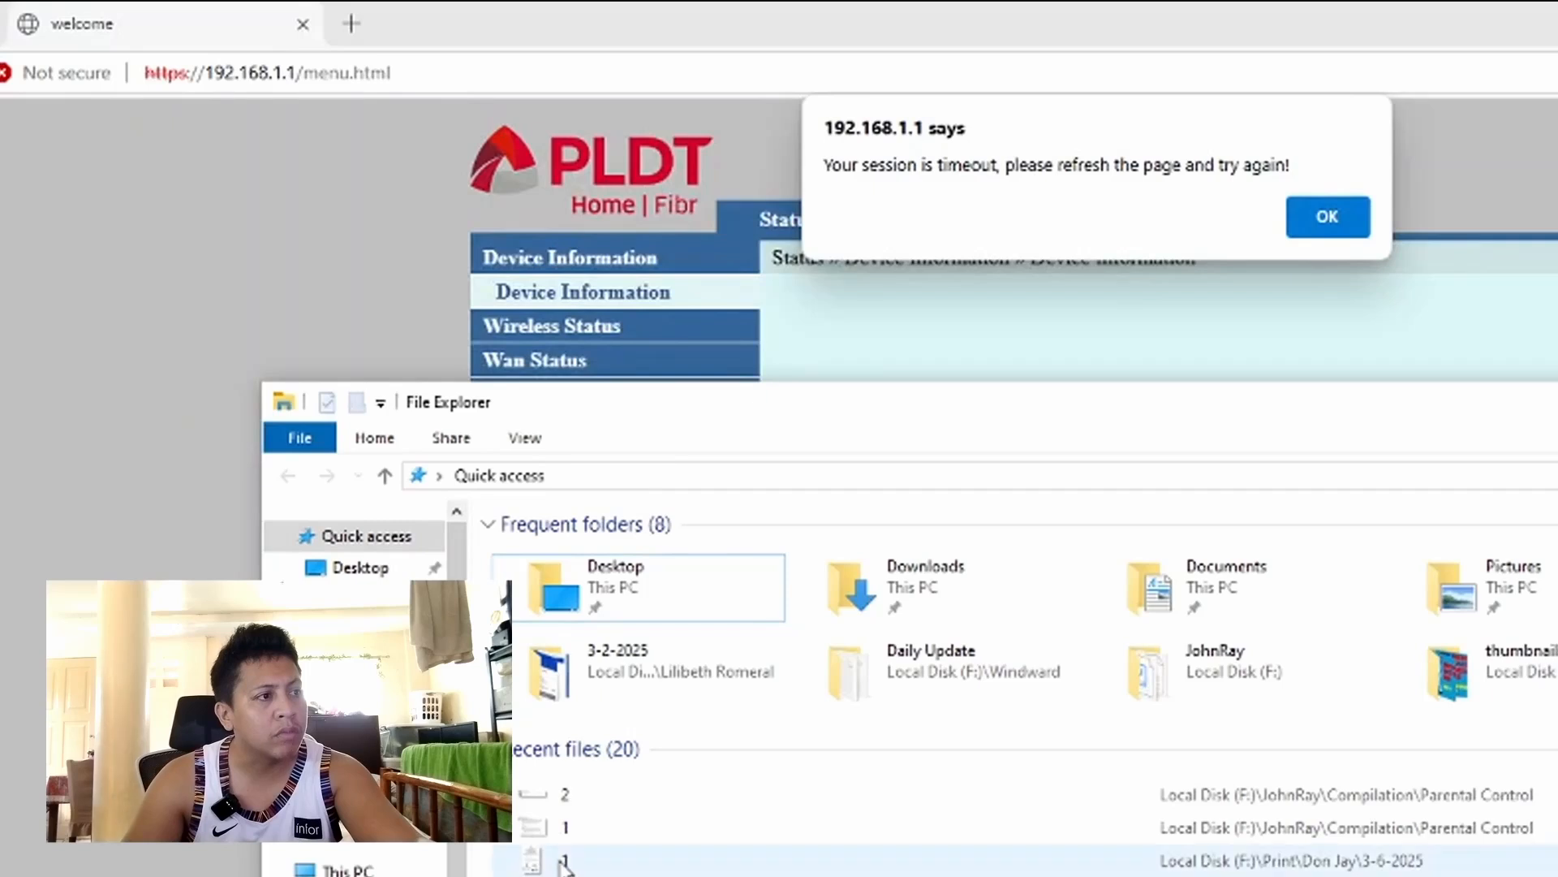
left_click(560, 832)
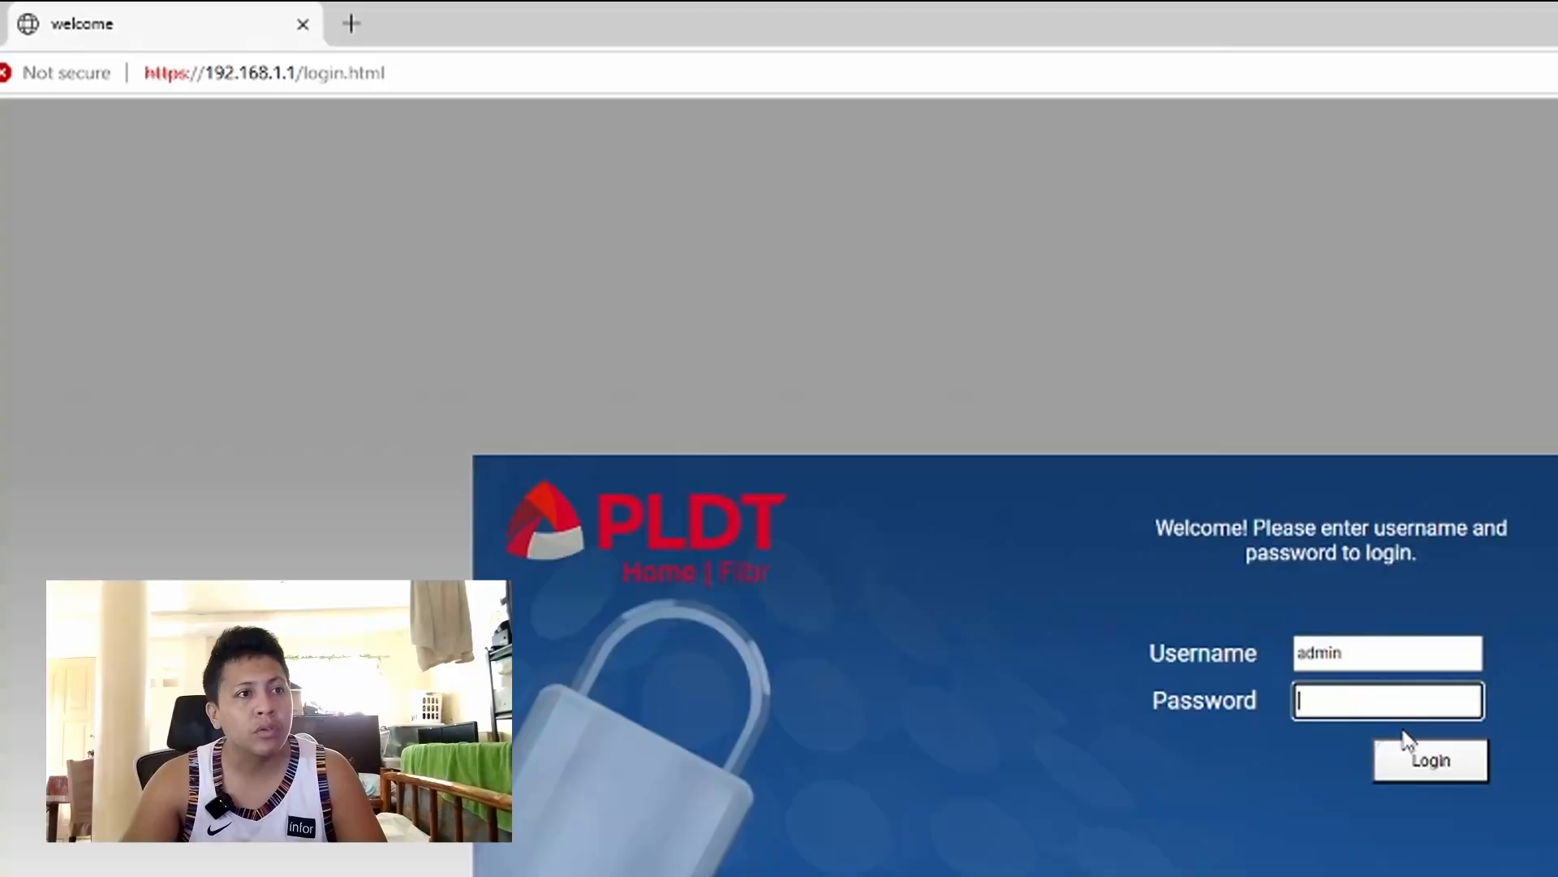
- Log in to the router admin and open Security > Parental Control
left_click(1427, 763)
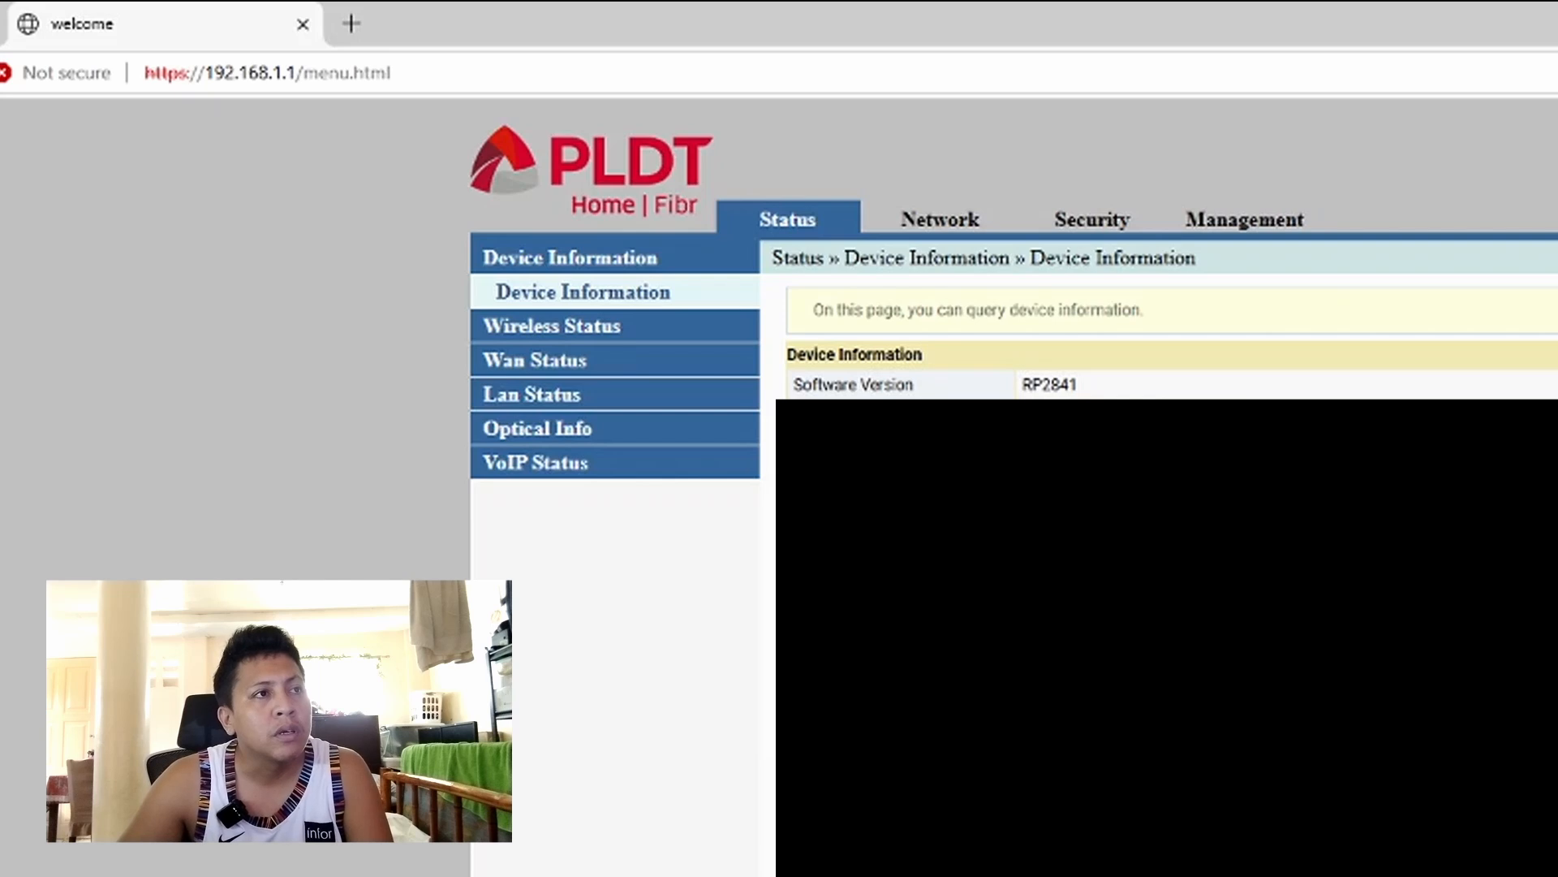
left_click(1081, 228)
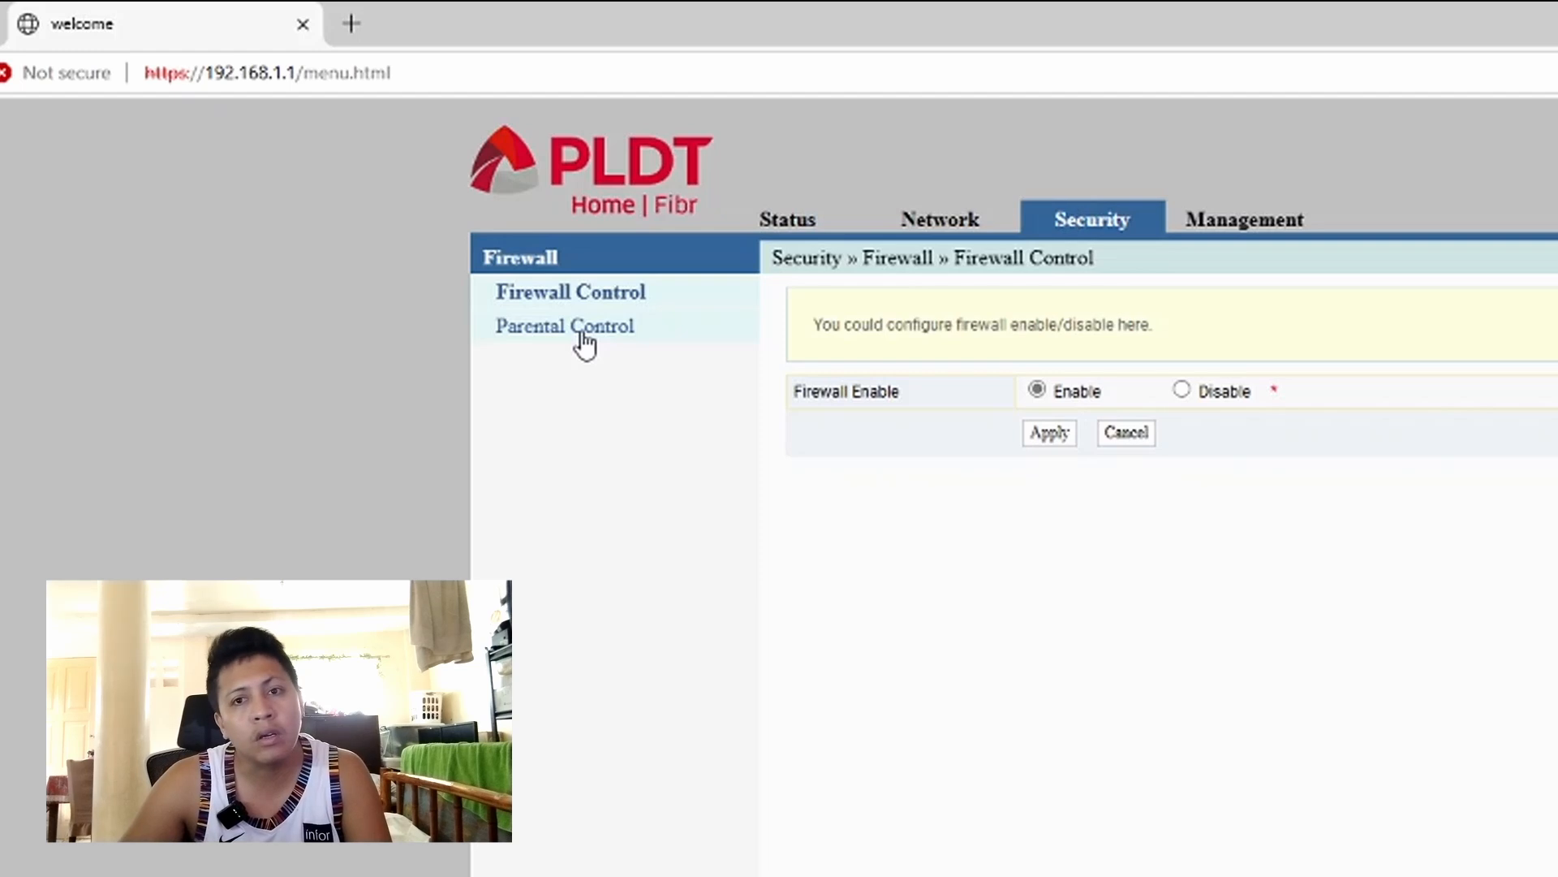
left_click(584, 345)
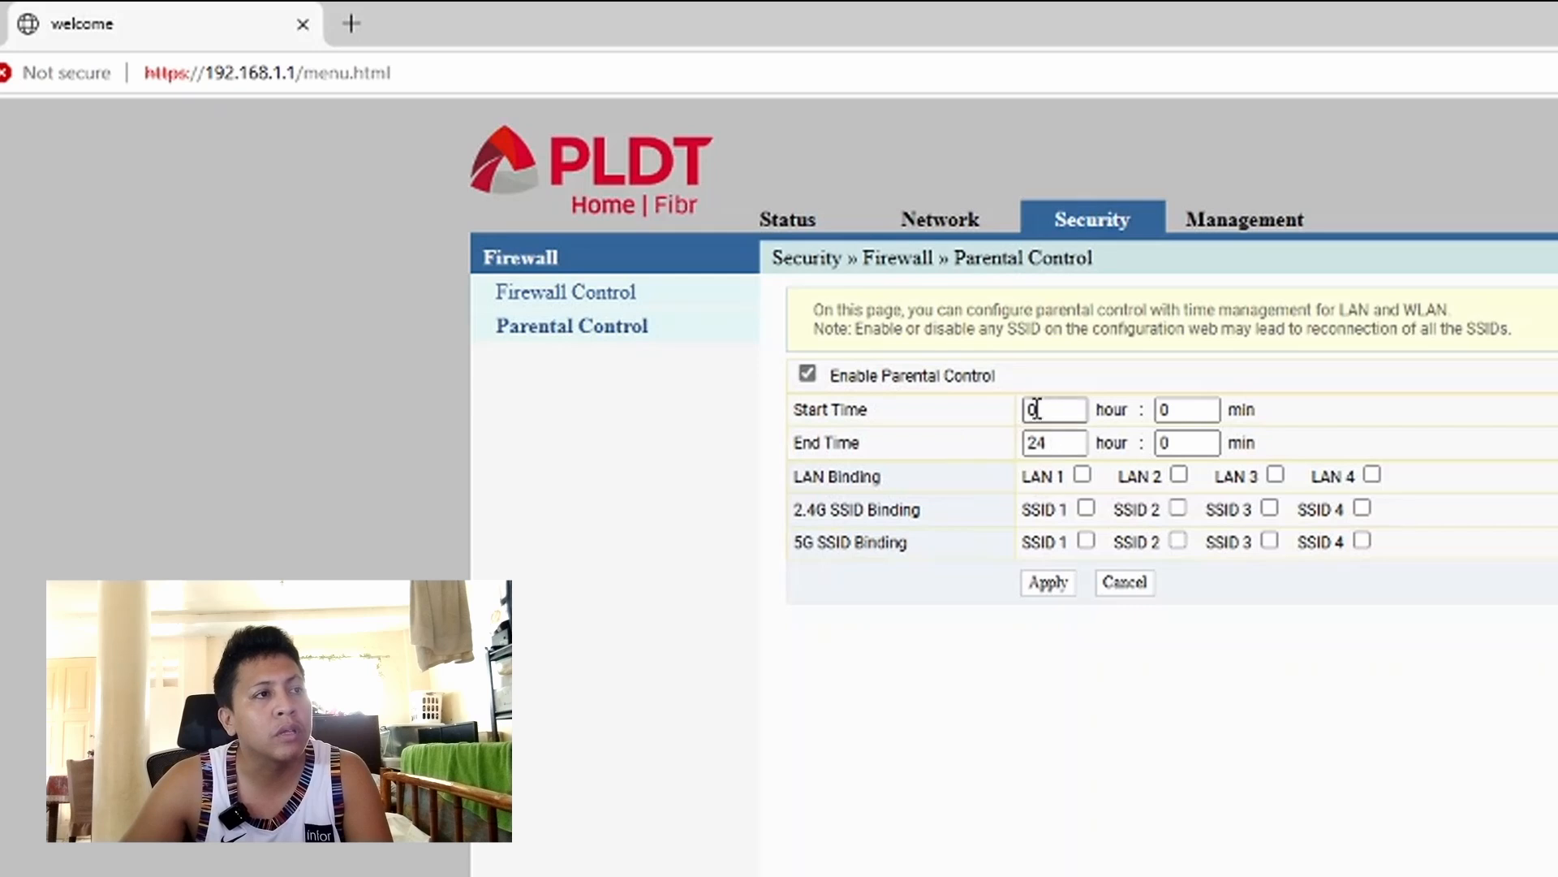
- Set the parental control Start Time hour to 10 and End Time hour to 19, then apply
left_click_drag(1037, 406, 1004, 417)
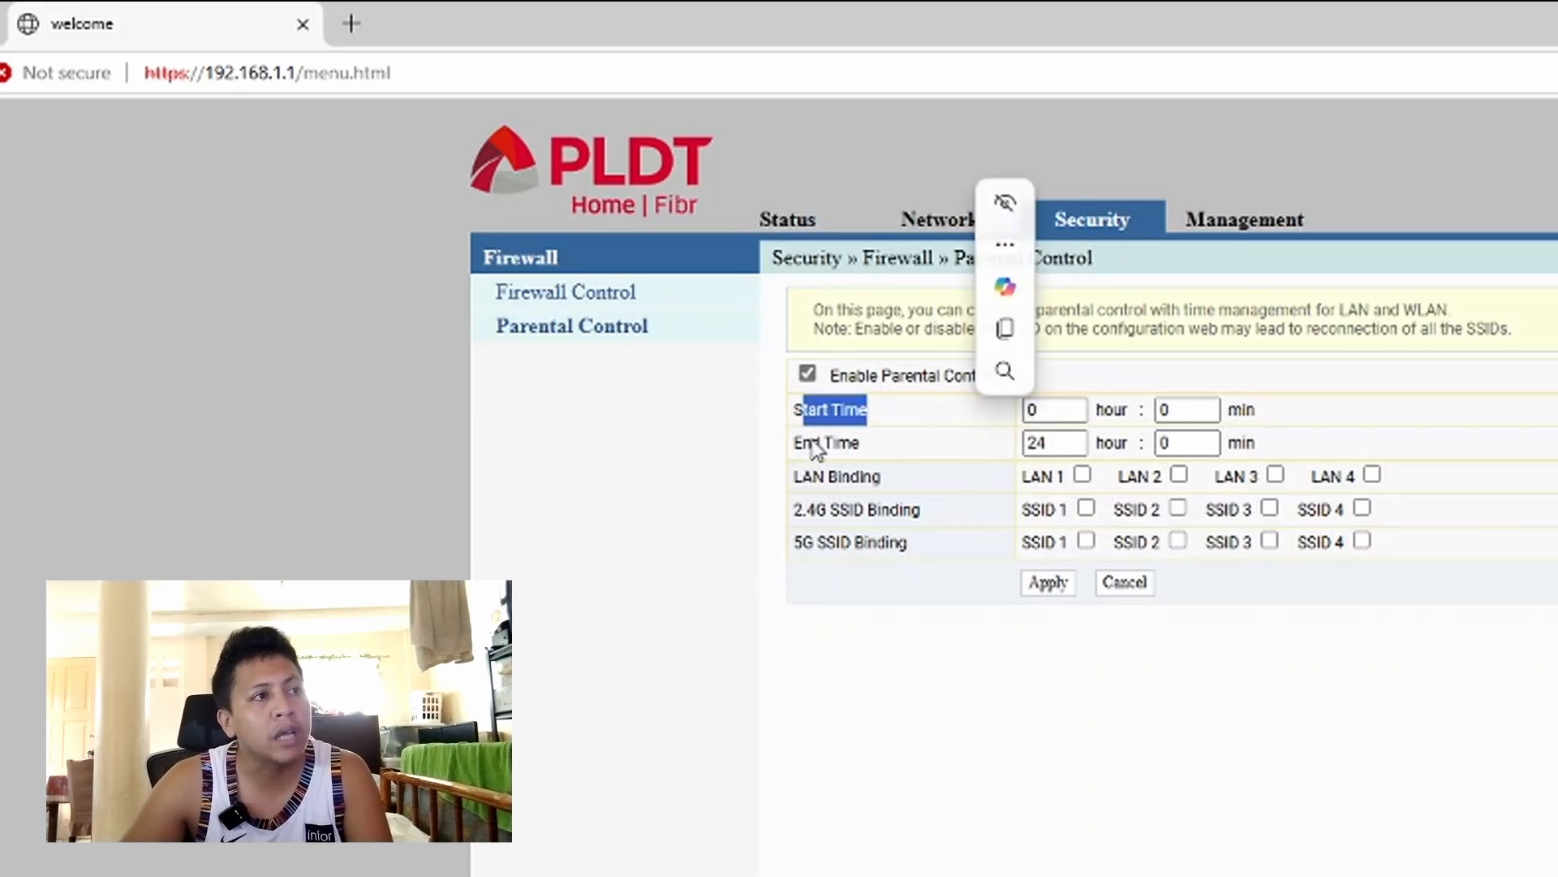
left_click_drag(804, 444, 958, 445)
double_click(1044, 413)
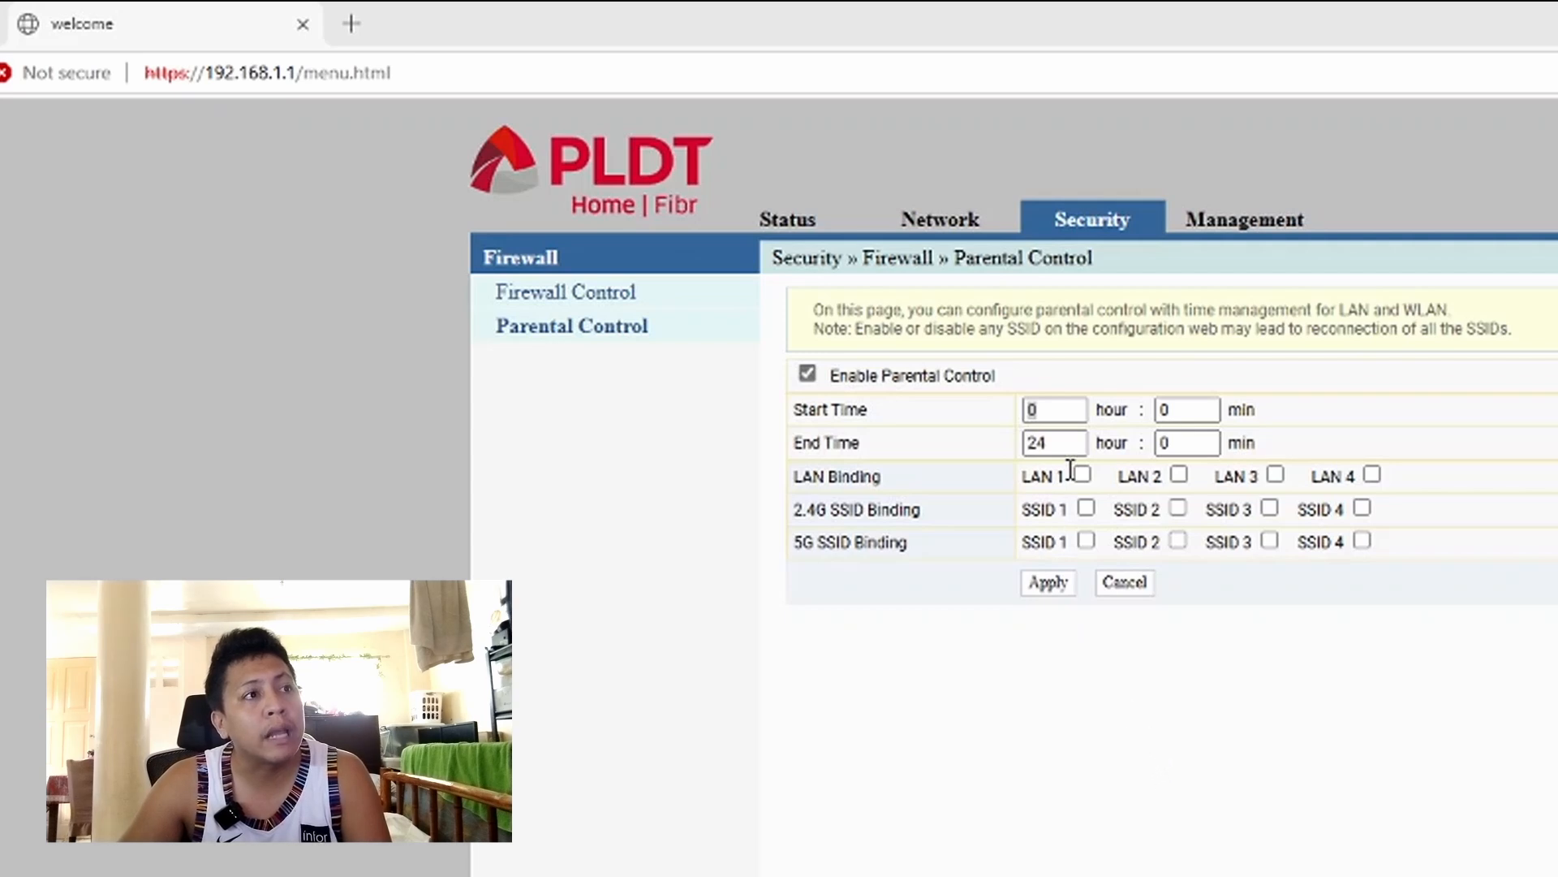
left_click_drag(1032, 410, 997, 424)
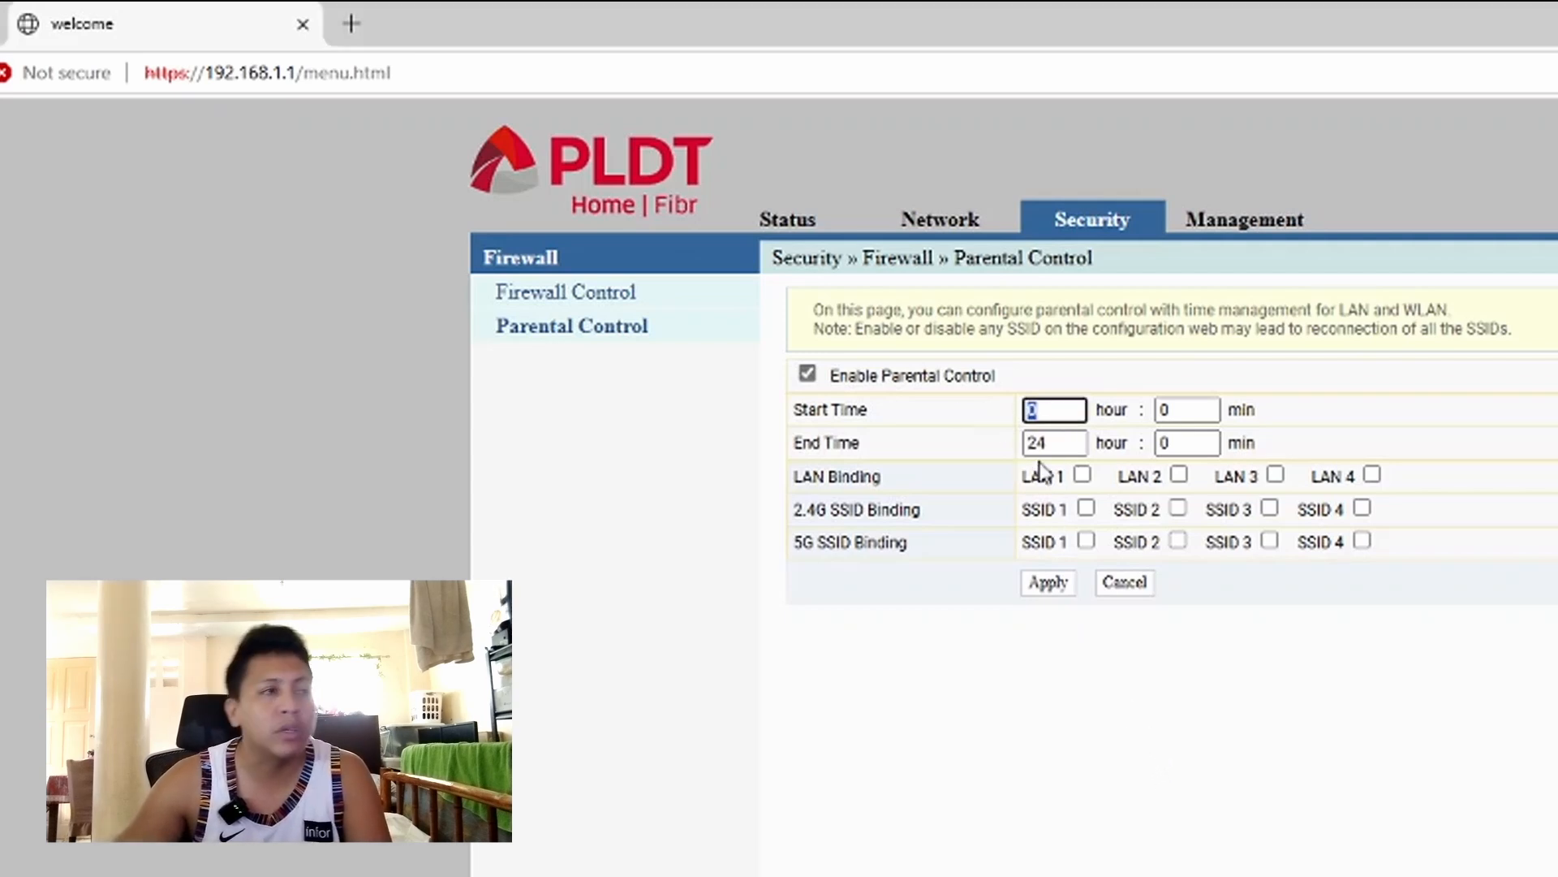
type("10")
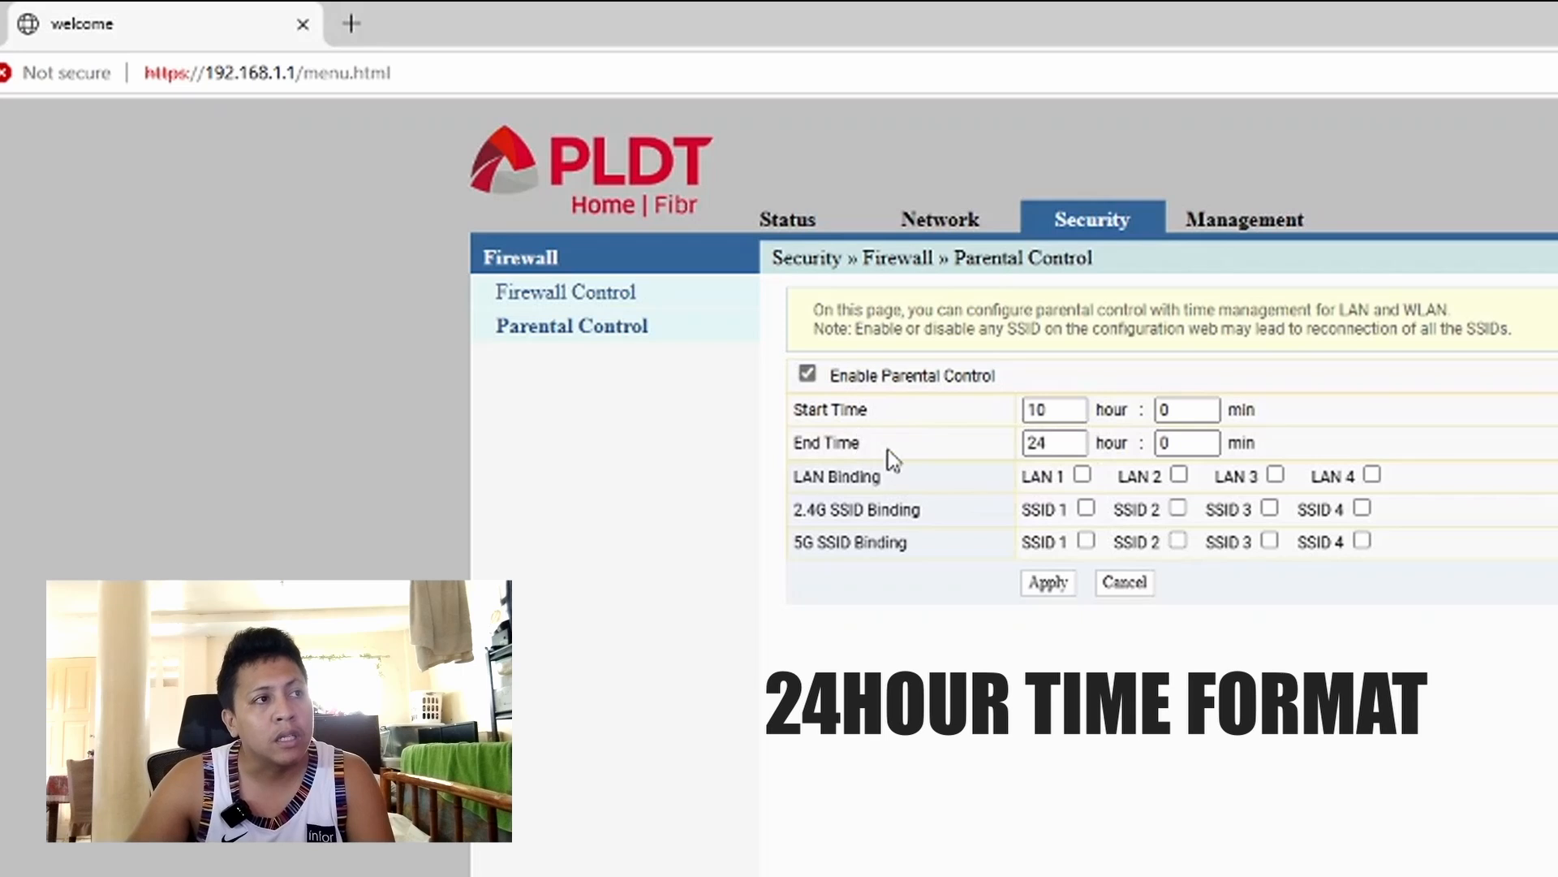
left_click_drag(887, 451, 795, 445)
left_click_drag(1047, 444, 972, 451)
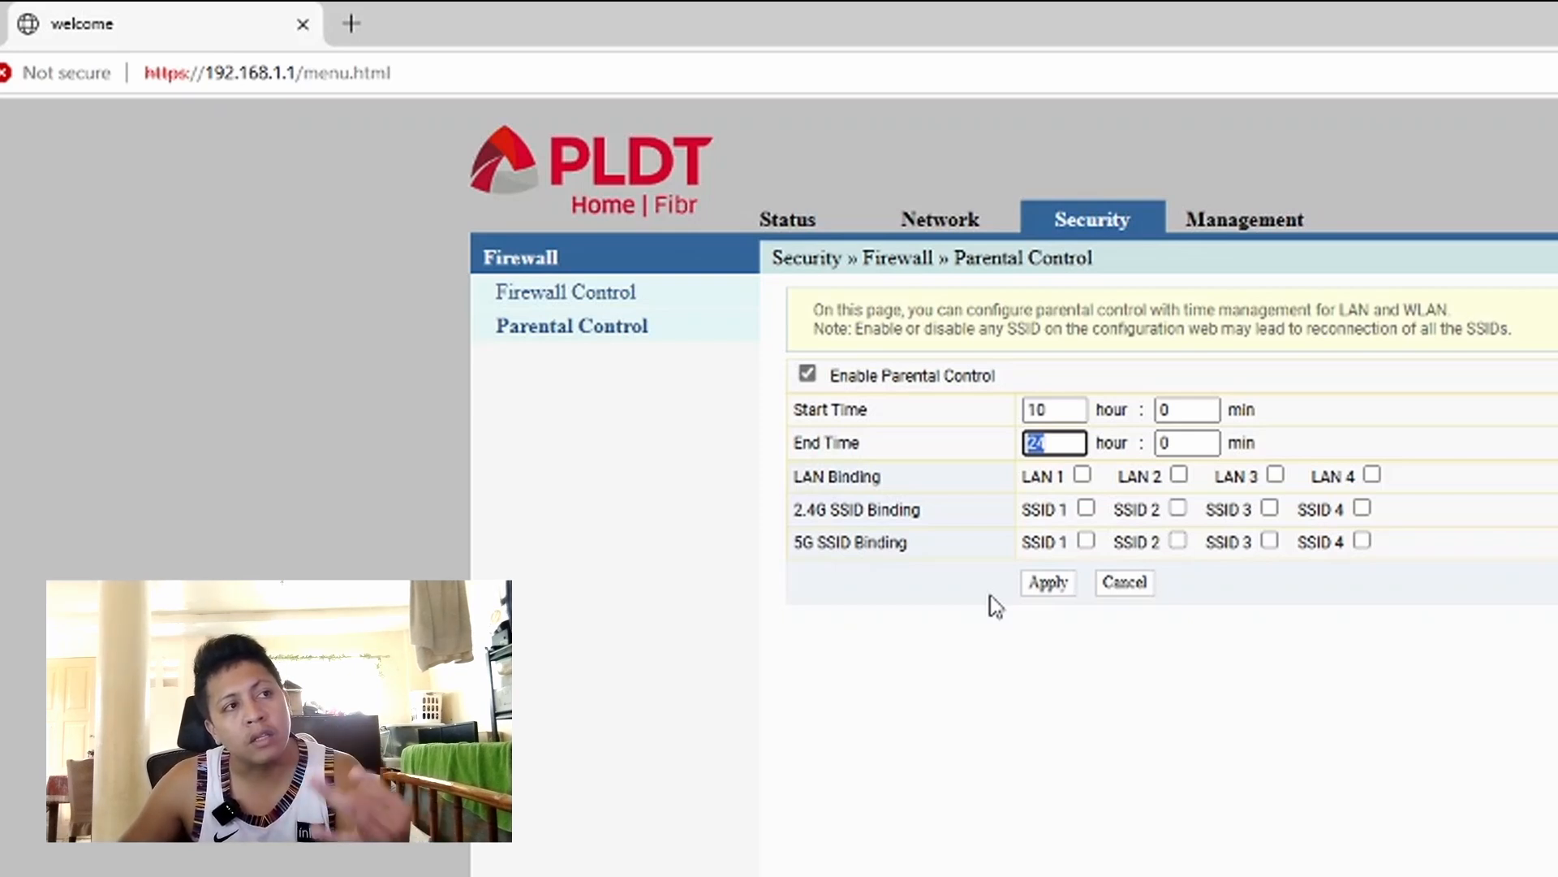
type("19")
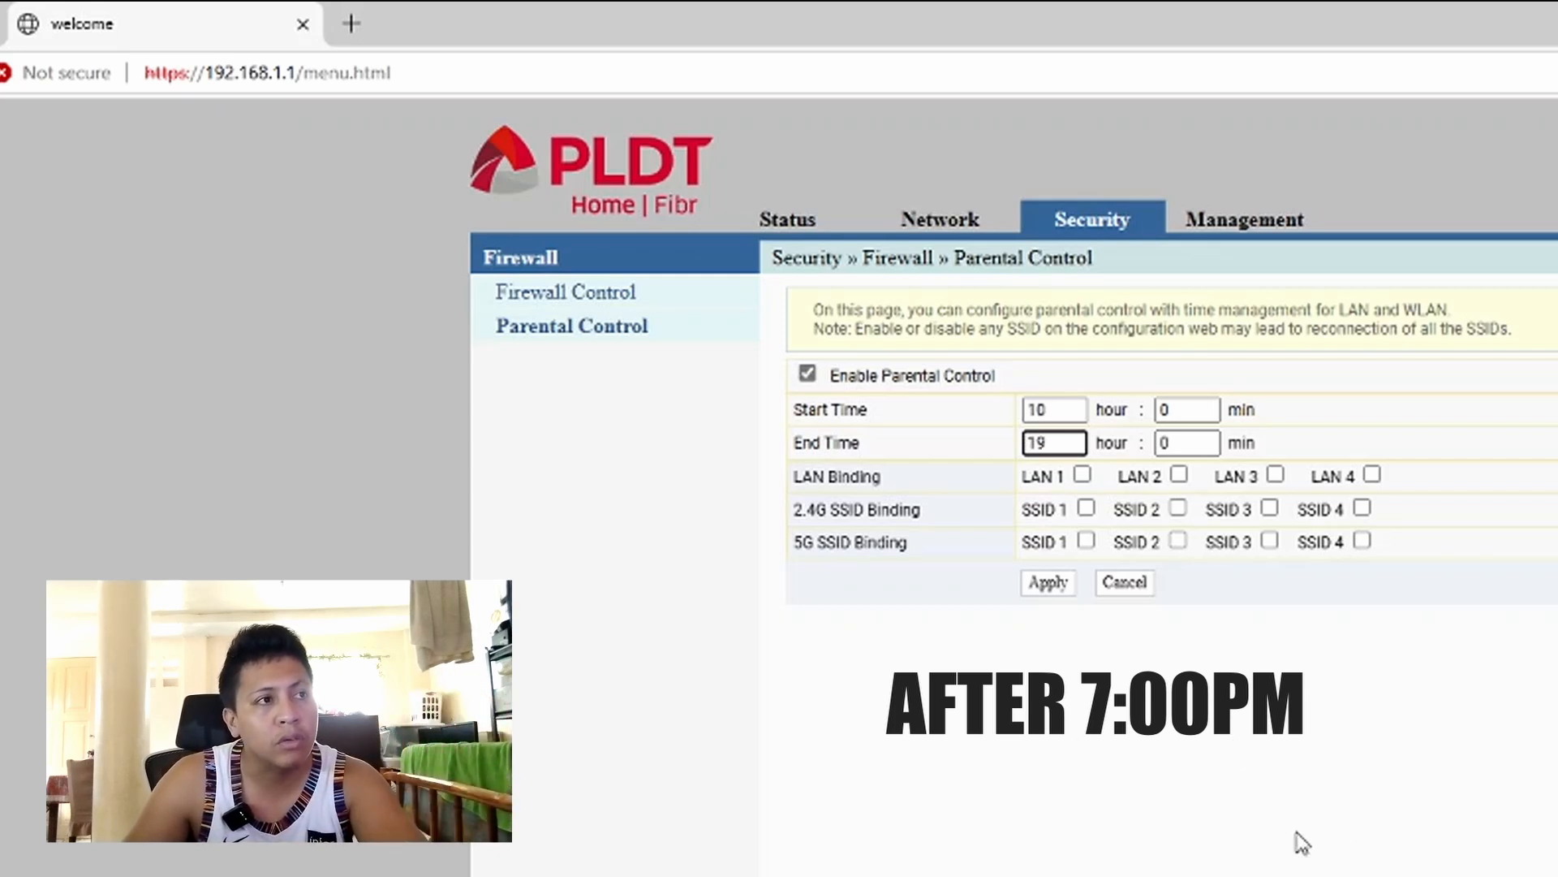
left_click(1049, 585)
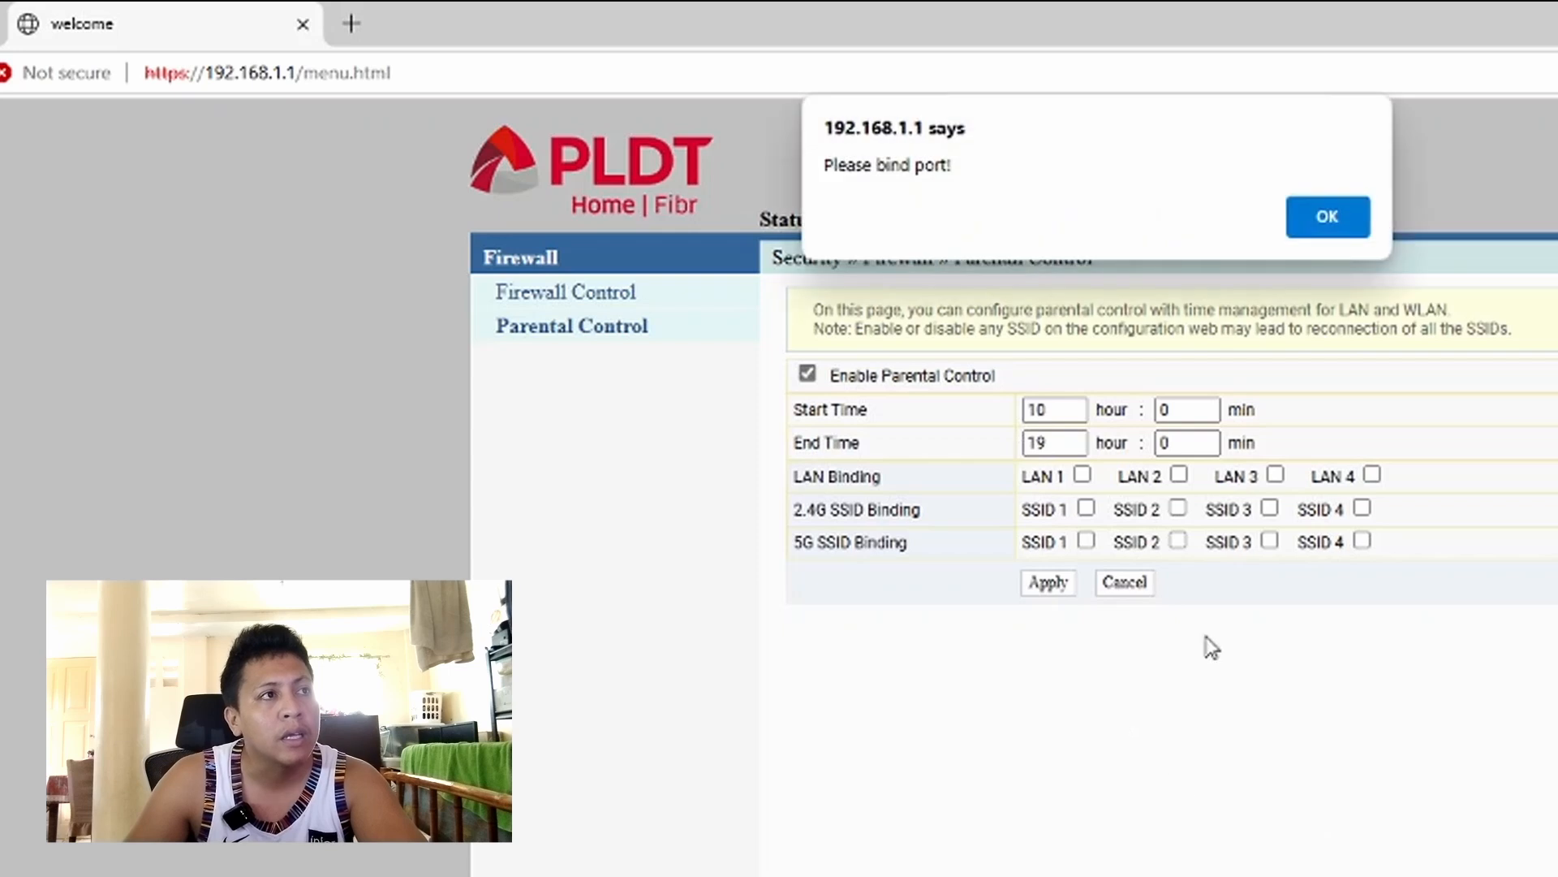
- Dismiss the 'Please bind port!' alert
left_click(1328, 226)
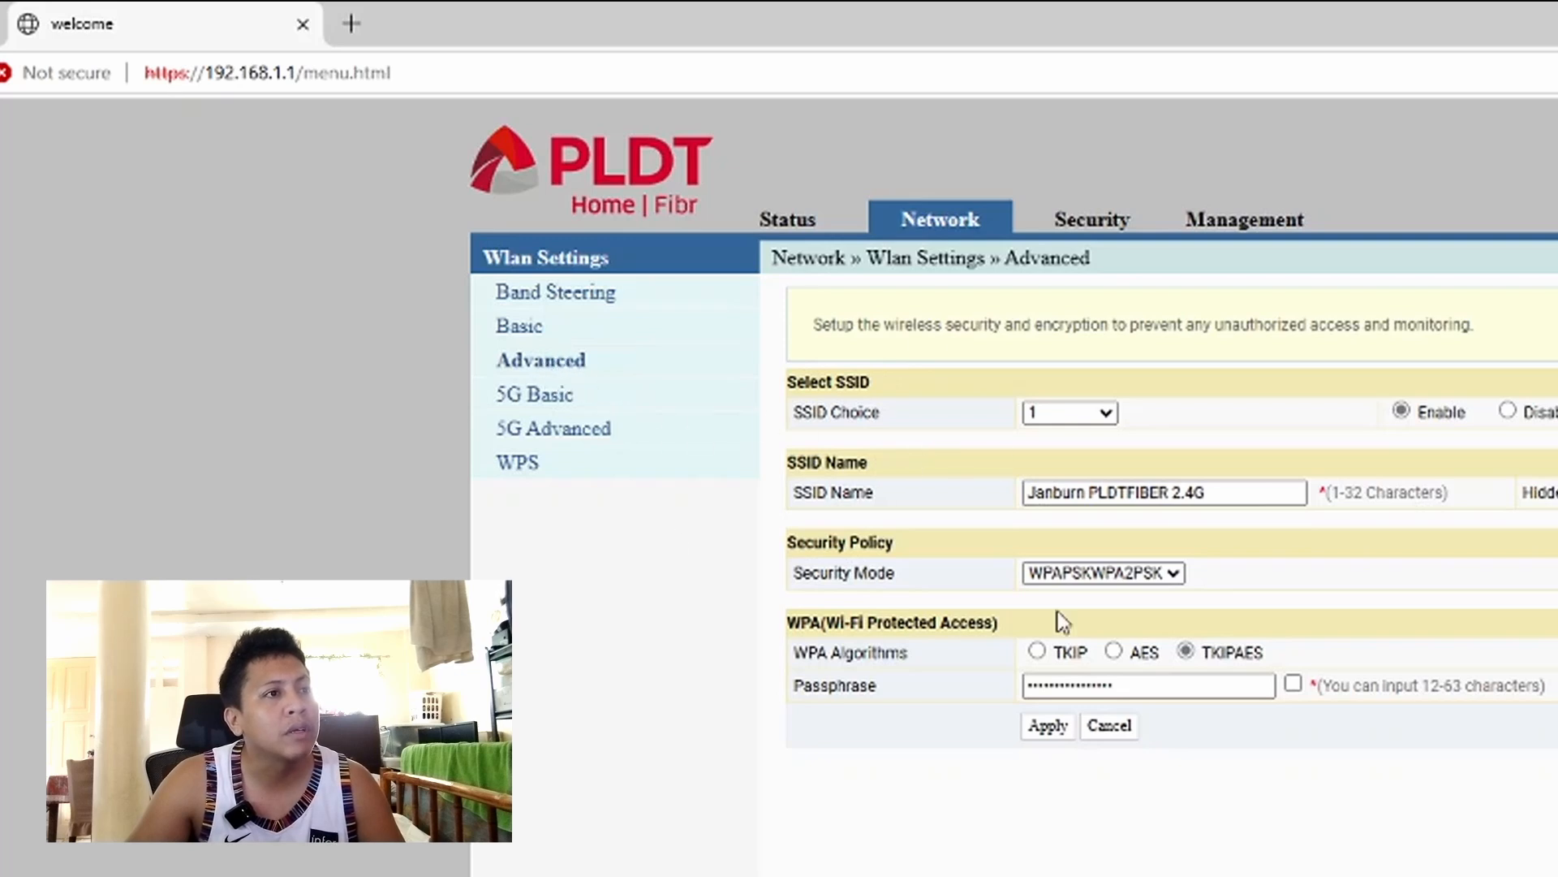
- Check SSID 1's network name on the 2.4G and 5G Advanced pages, then return to Parental Control
left_click_drag(1213, 492, 1016, 497)
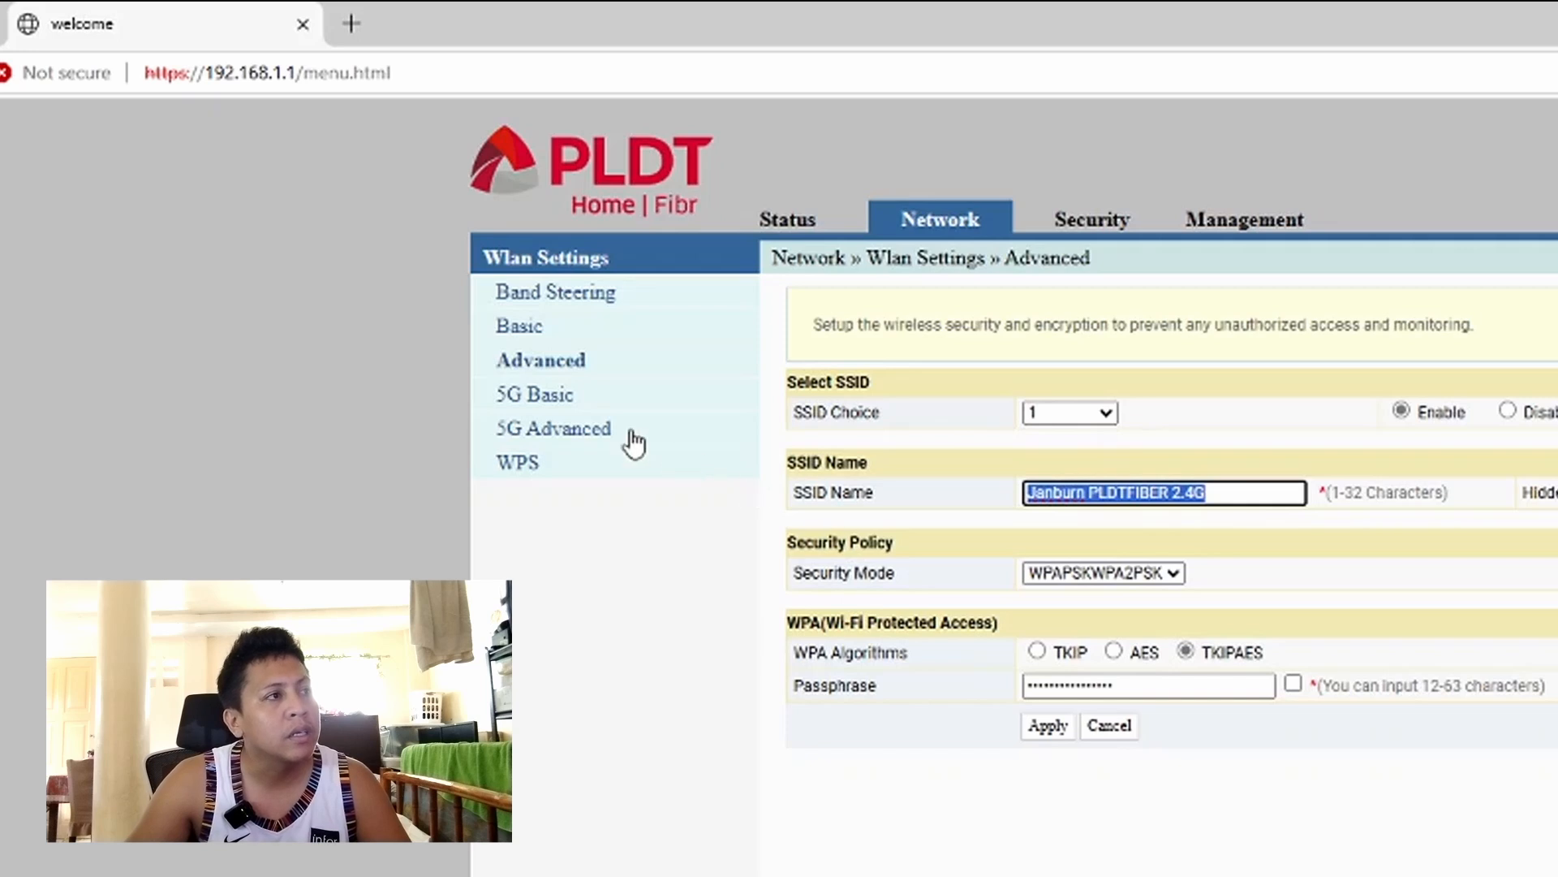
left_click(542, 396)
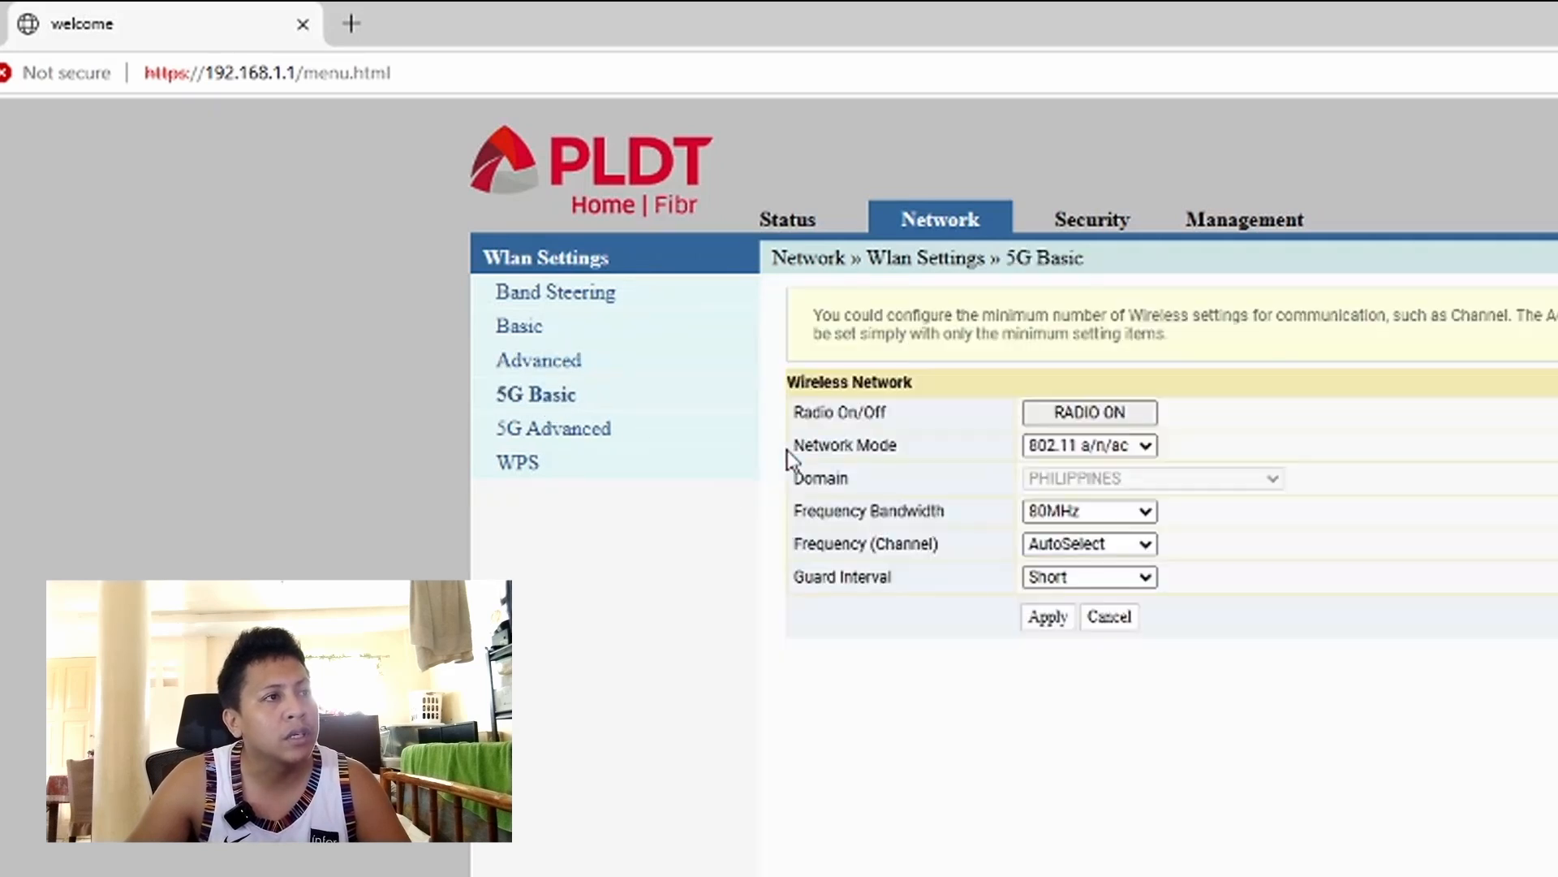
left_click(573, 430)
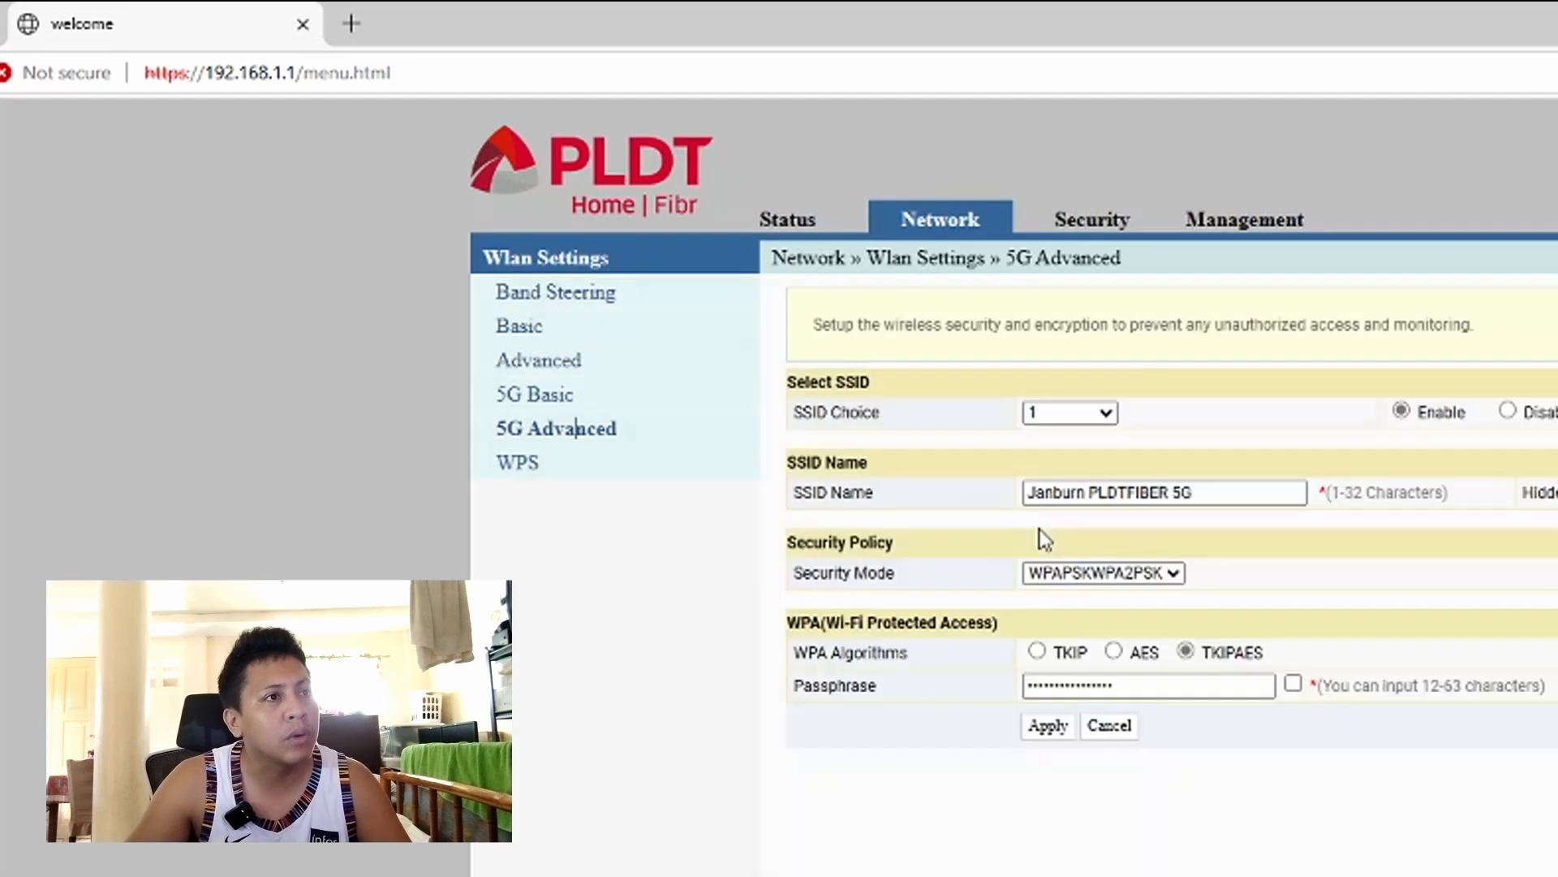
left_click_drag(869, 435, 794, 425)
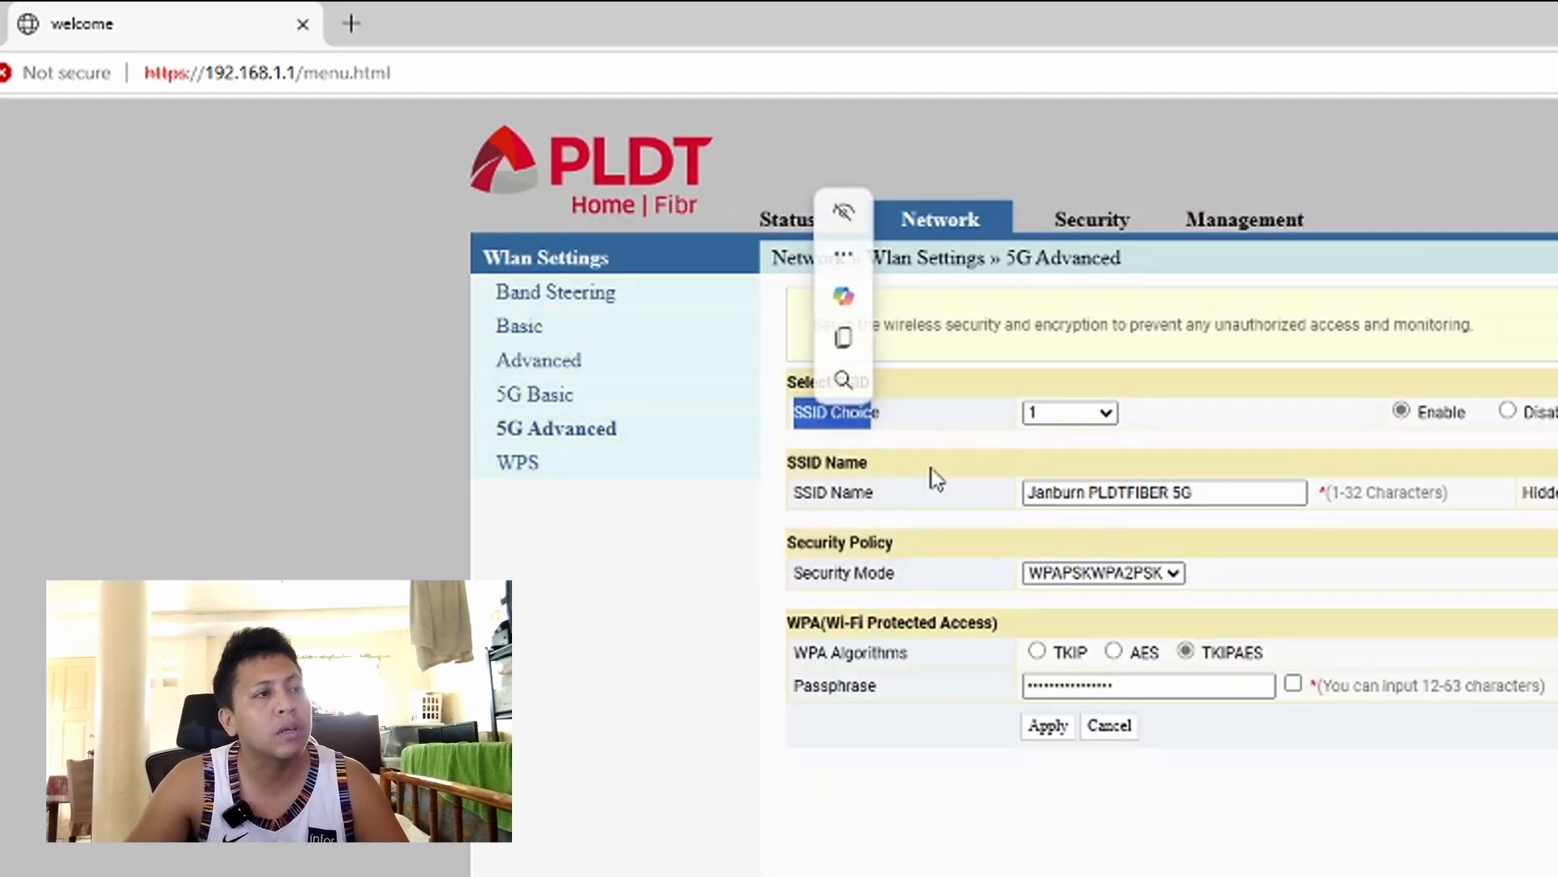
left_click(929, 479)
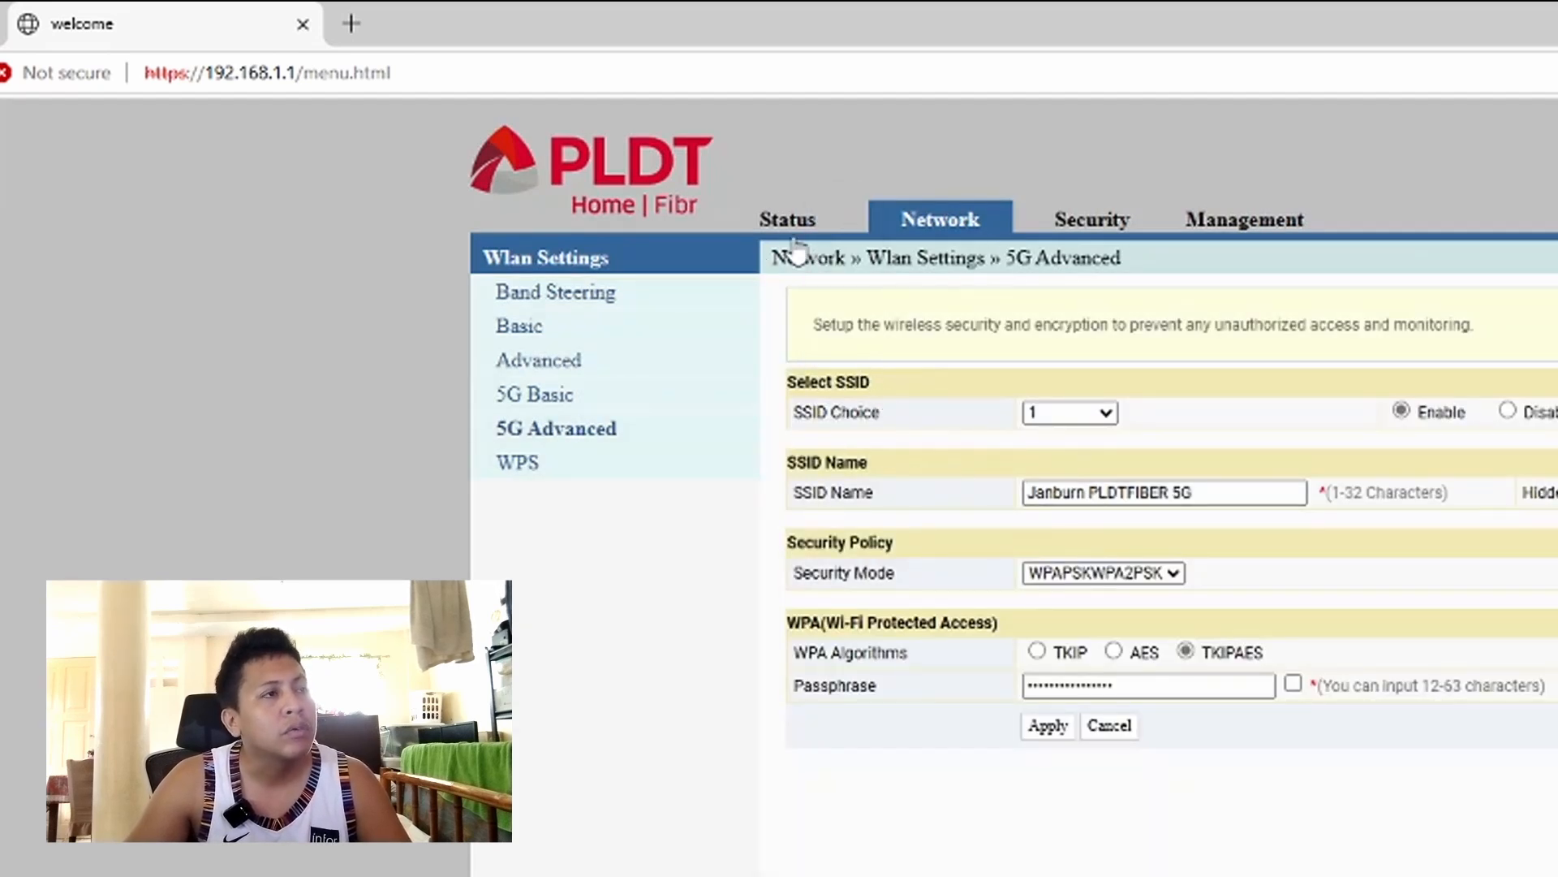
left_click(1051, 235)
left_click(588, 328)
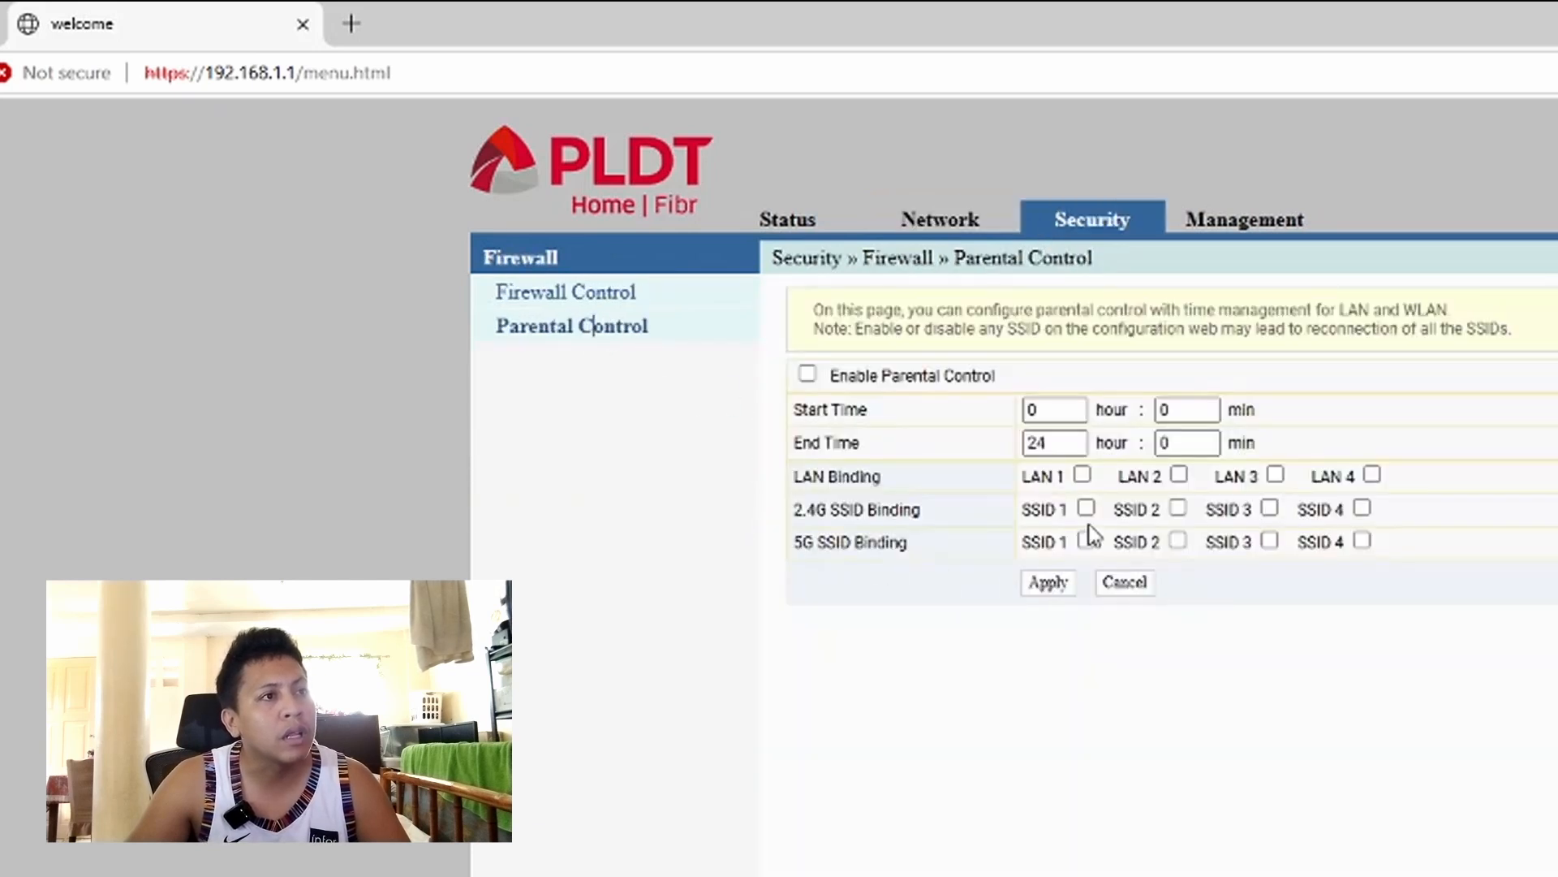
- Bind parental control to 5G SSID 1 and dismiss the invalid time warning on saving
left_click(1086, 541)
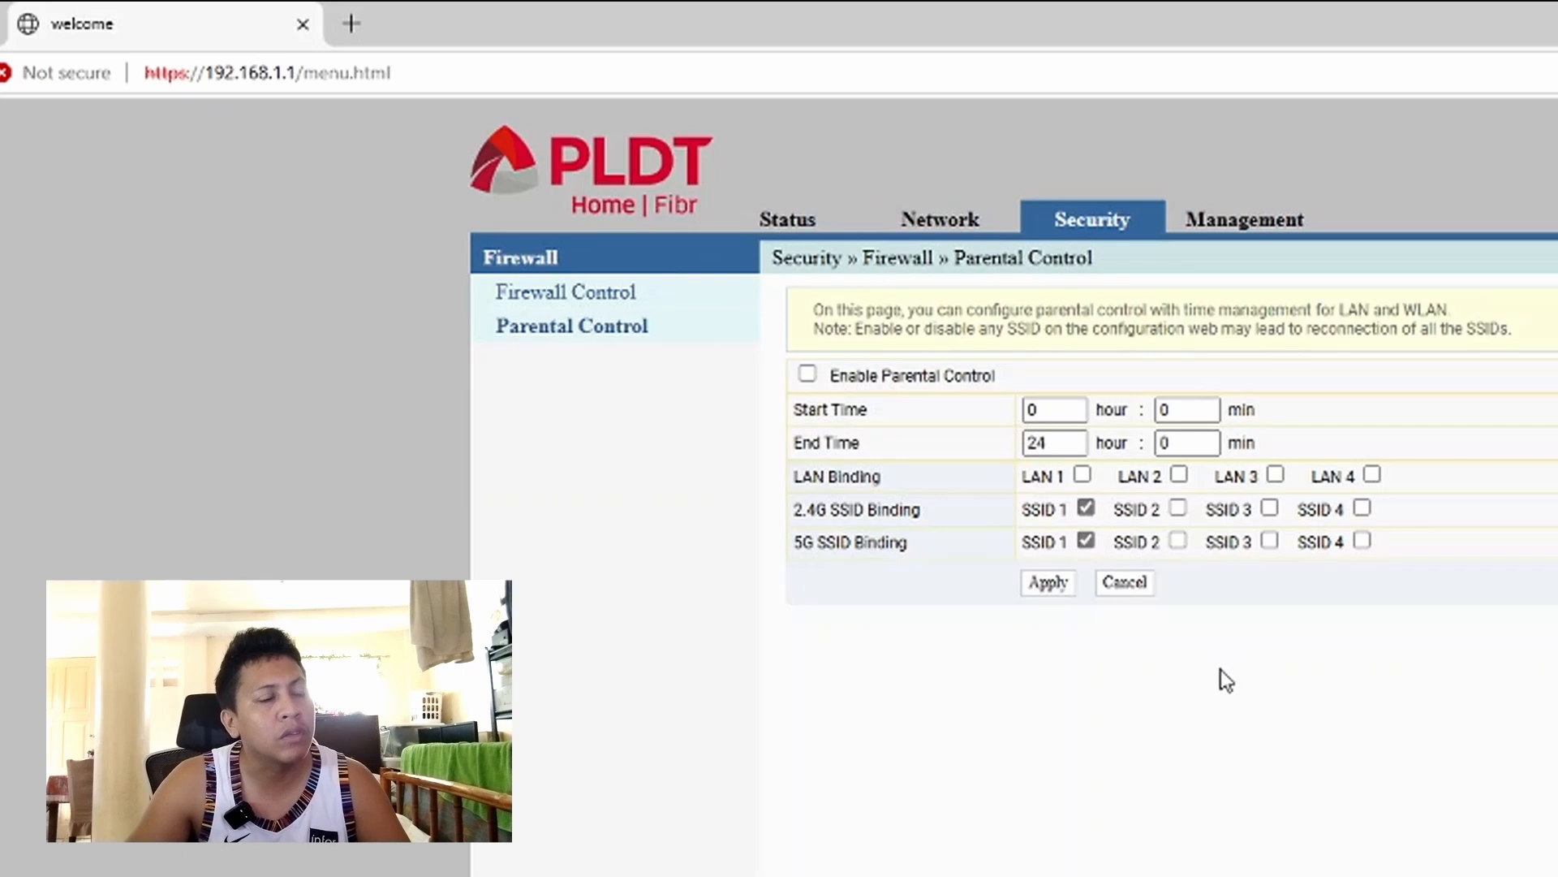
left_click(1050, 585)
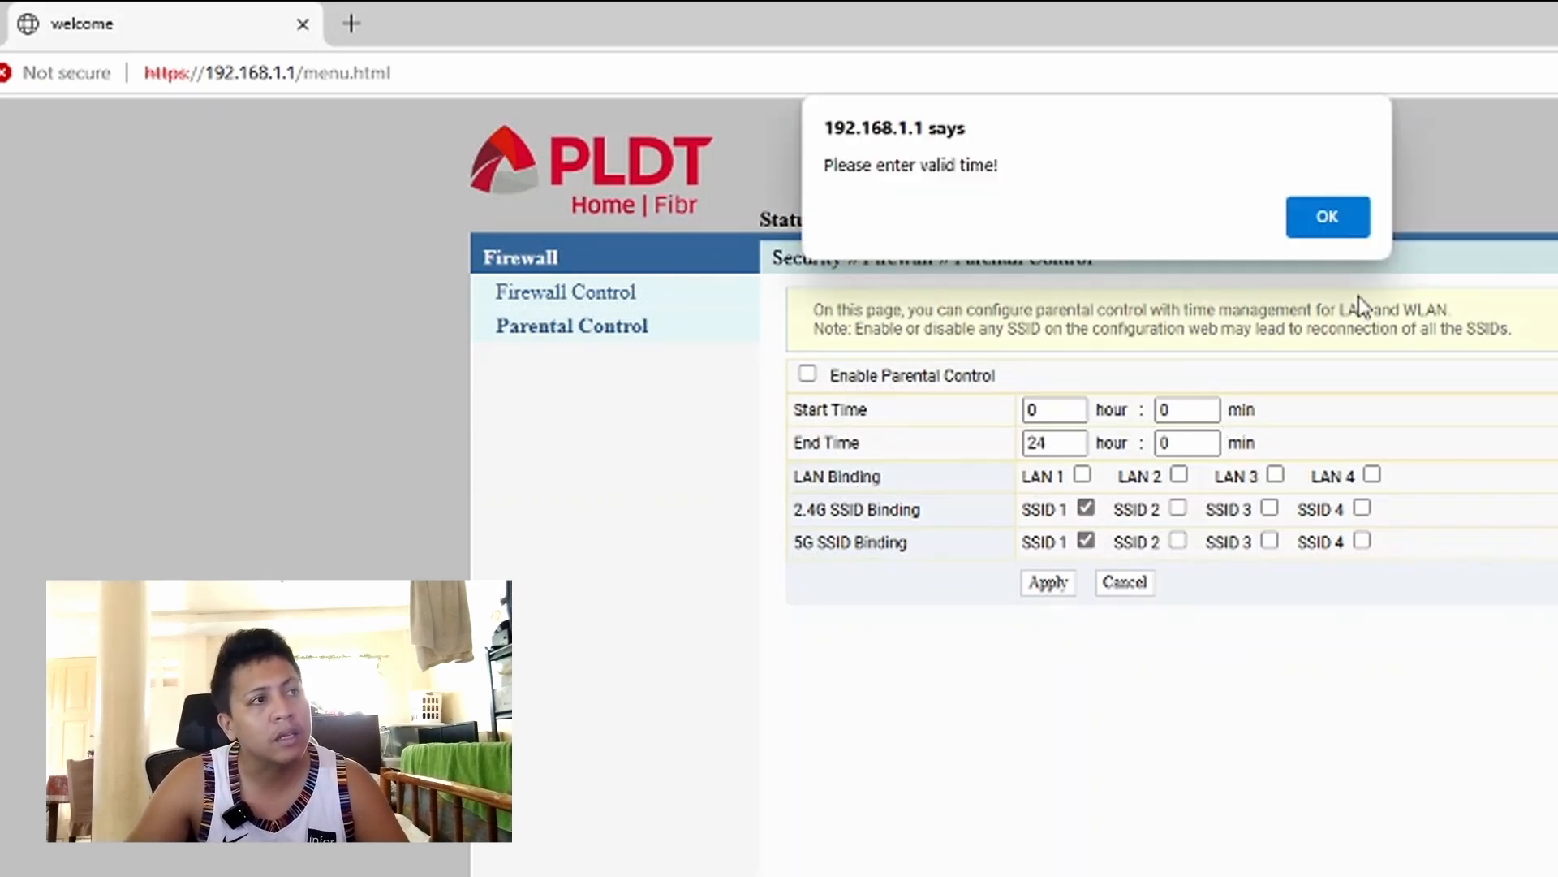
left_click(1326, 215)
- Enable parental control with Start Time 9 and End Time 19, and apply
left_click(807, 375)
double_click(1064, 409)
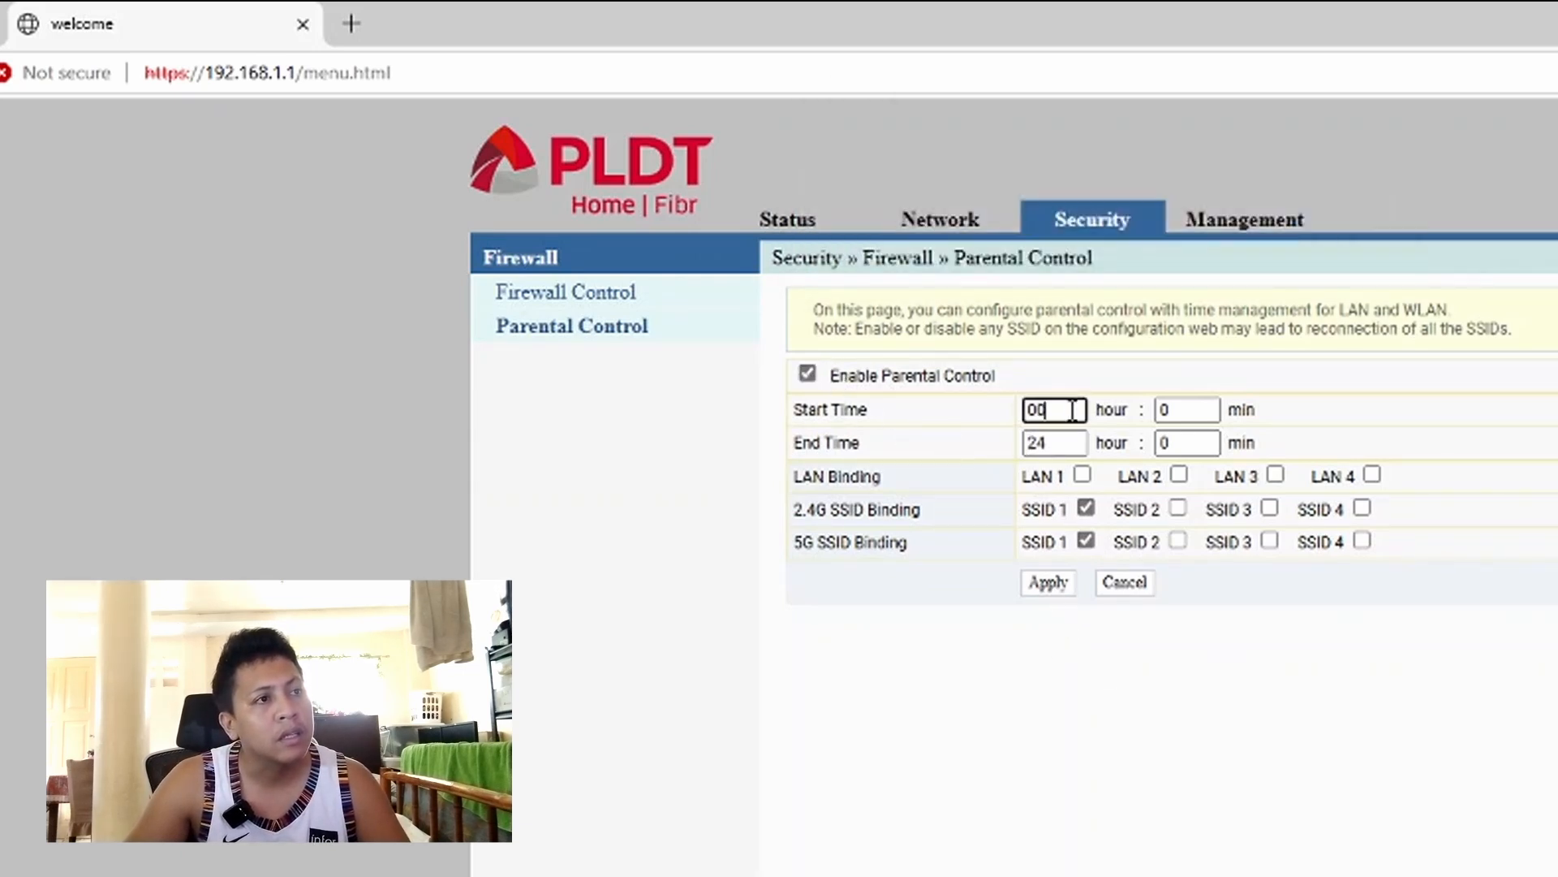
type("9")
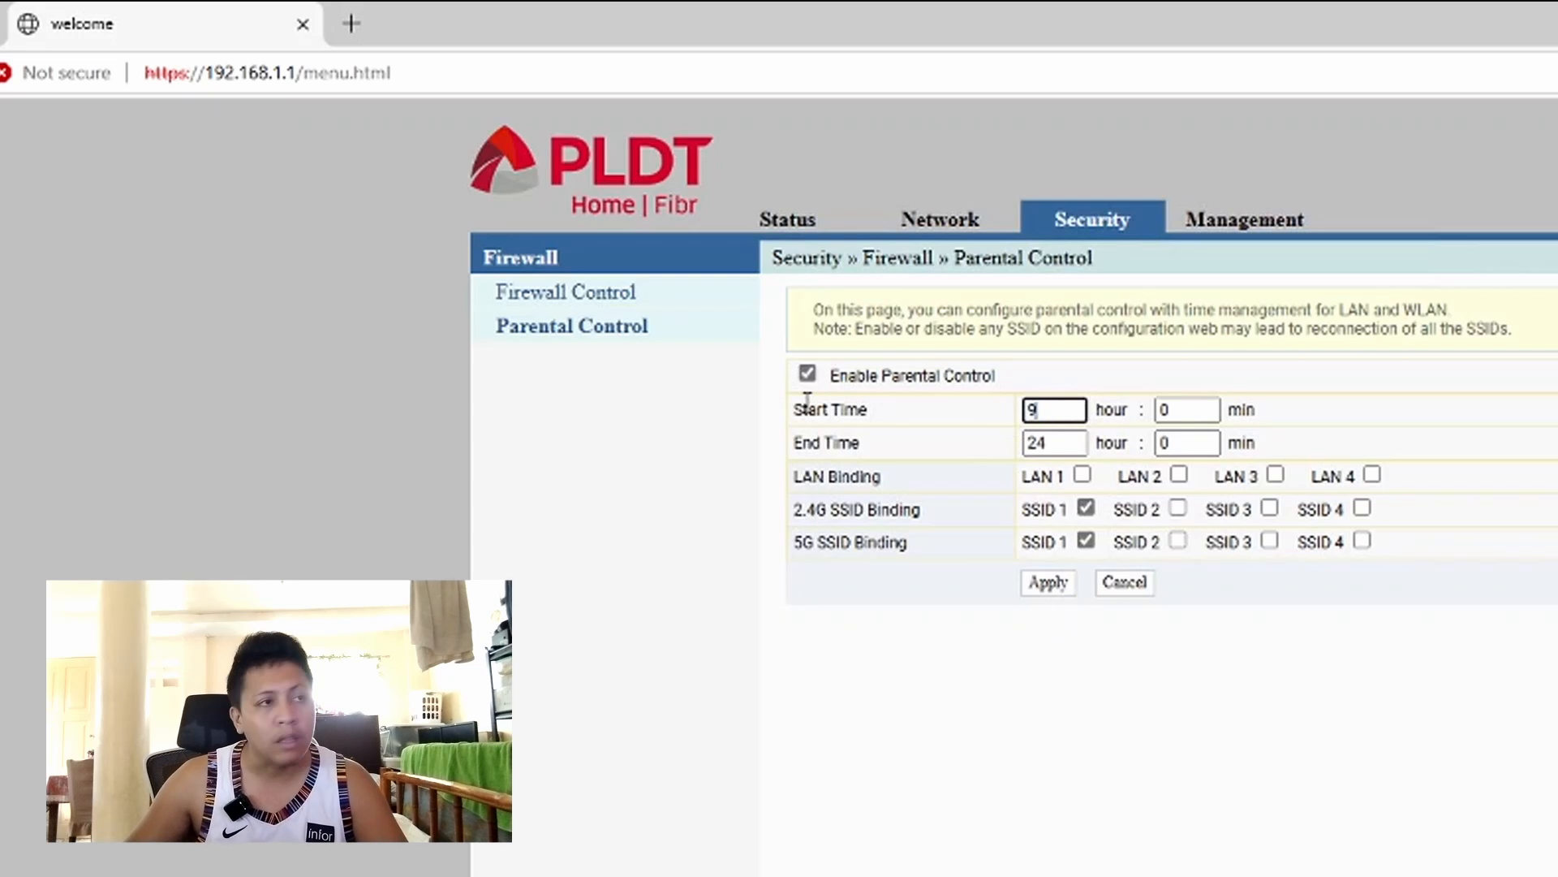
key("Tab")
key("Tab")
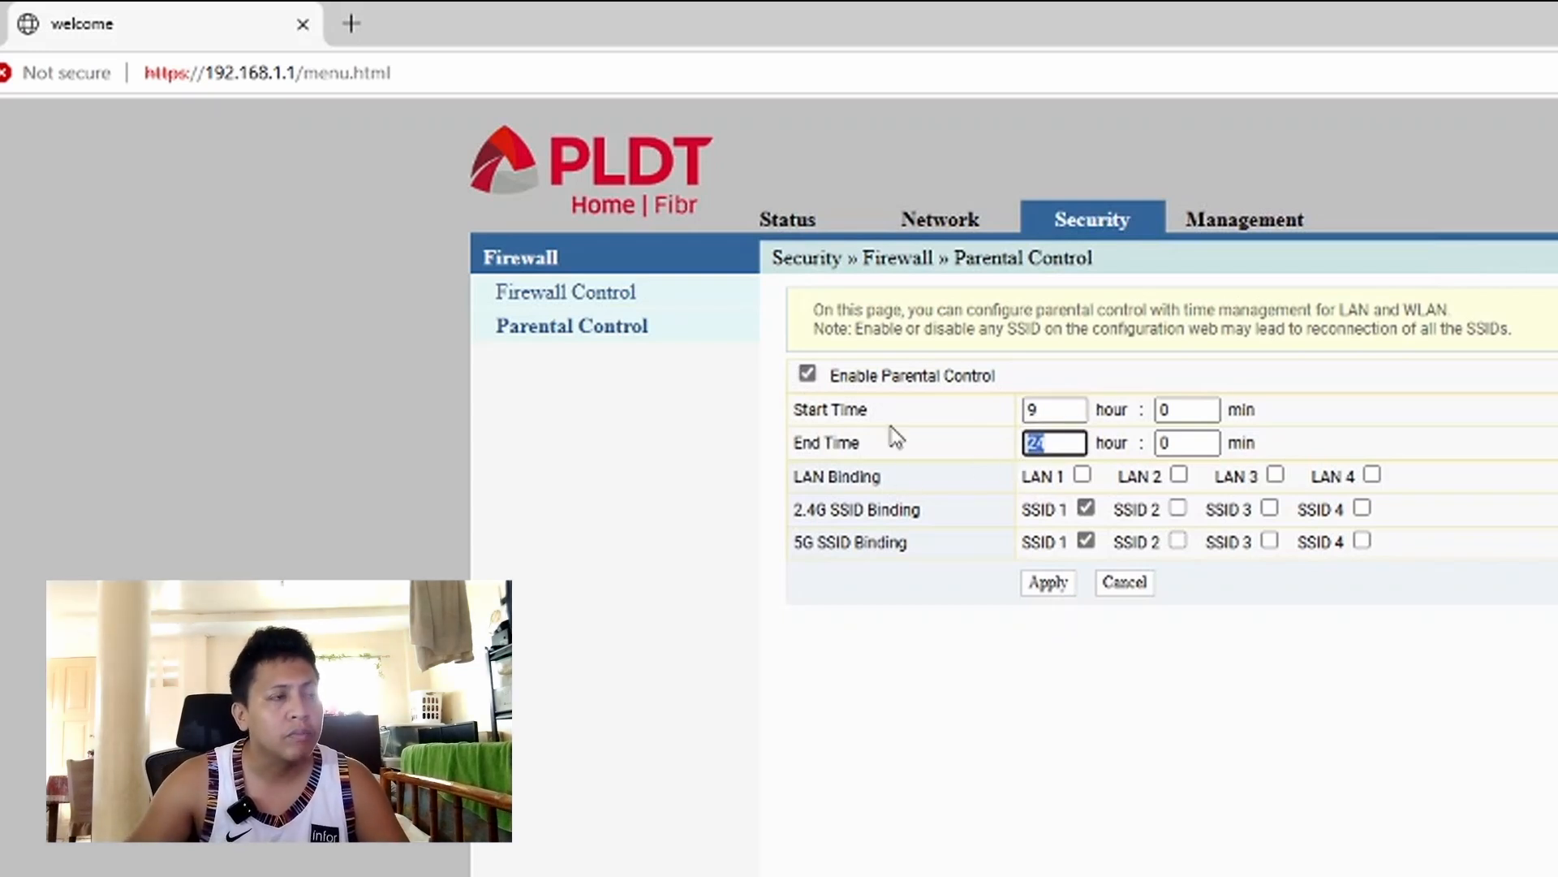
type("19")
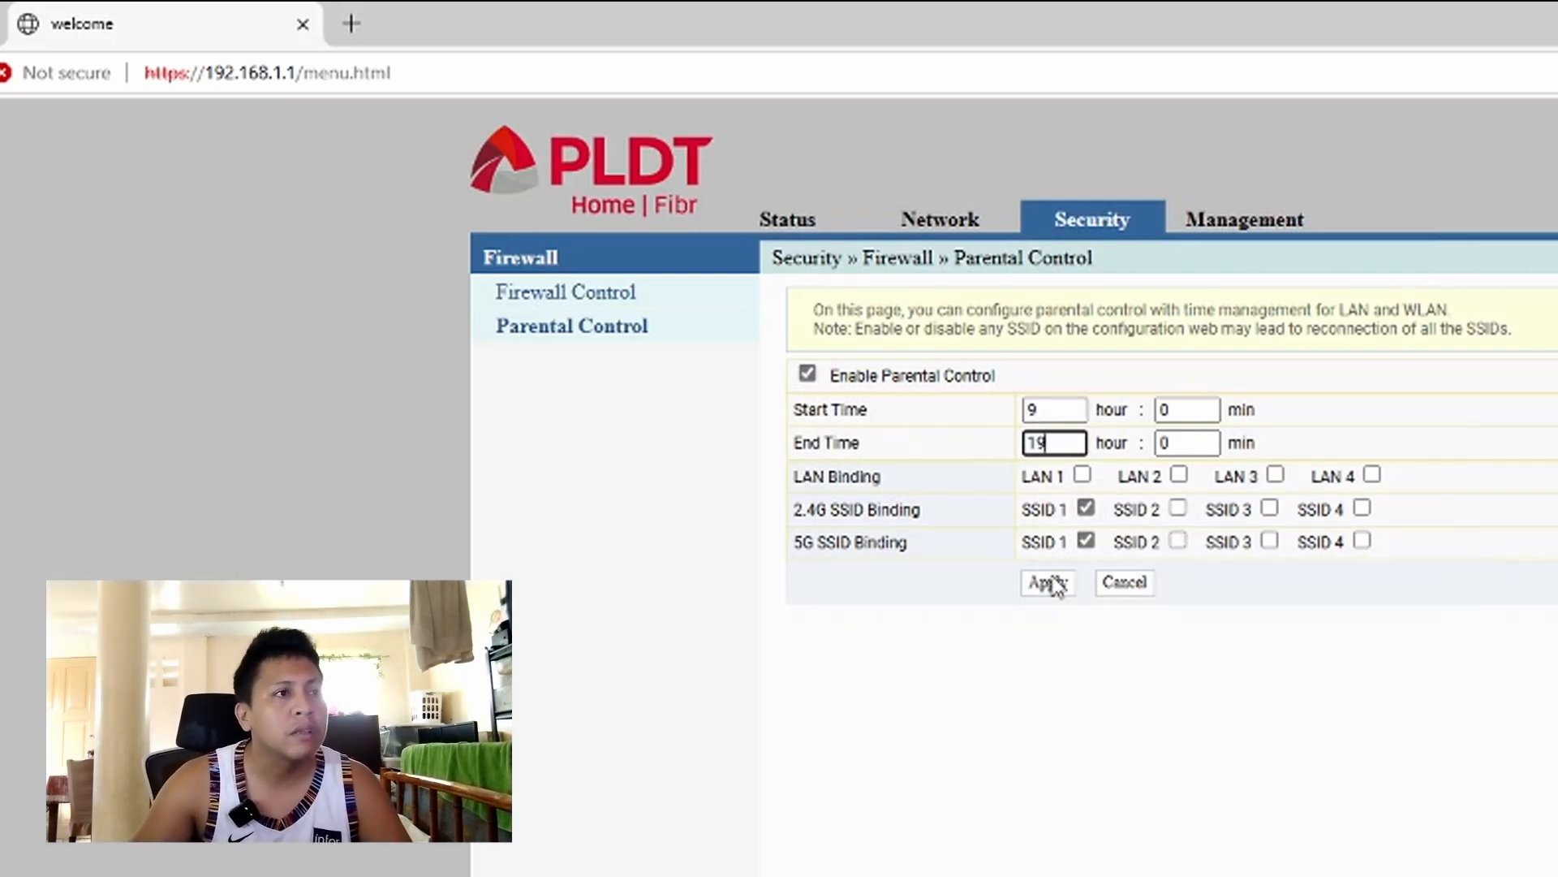
left_click(1051, 584)
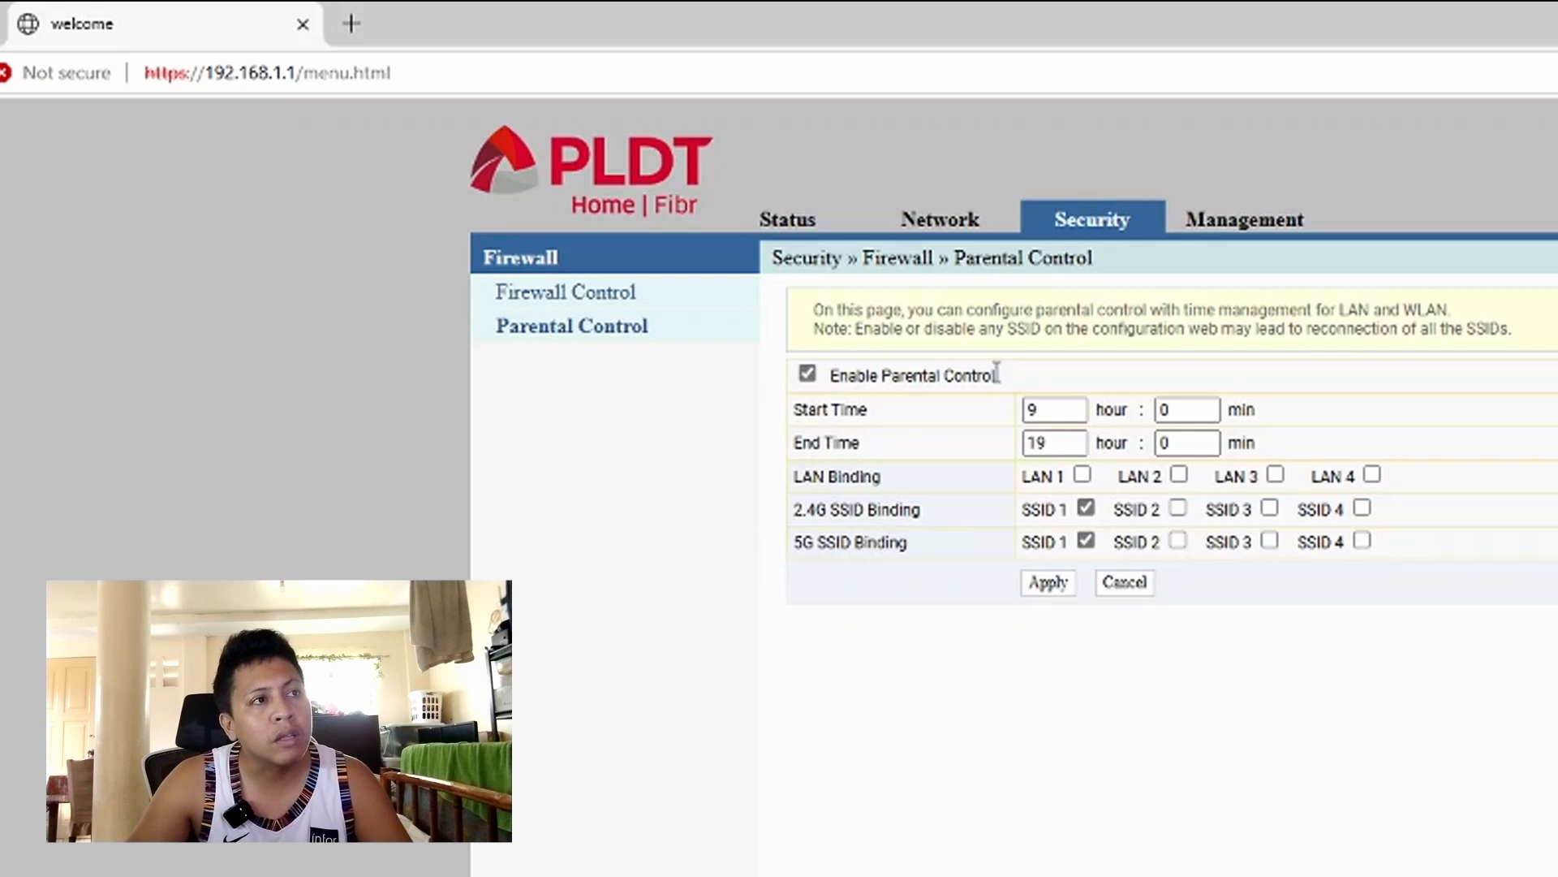
left_click_drag(1046, 412, 987, 405)
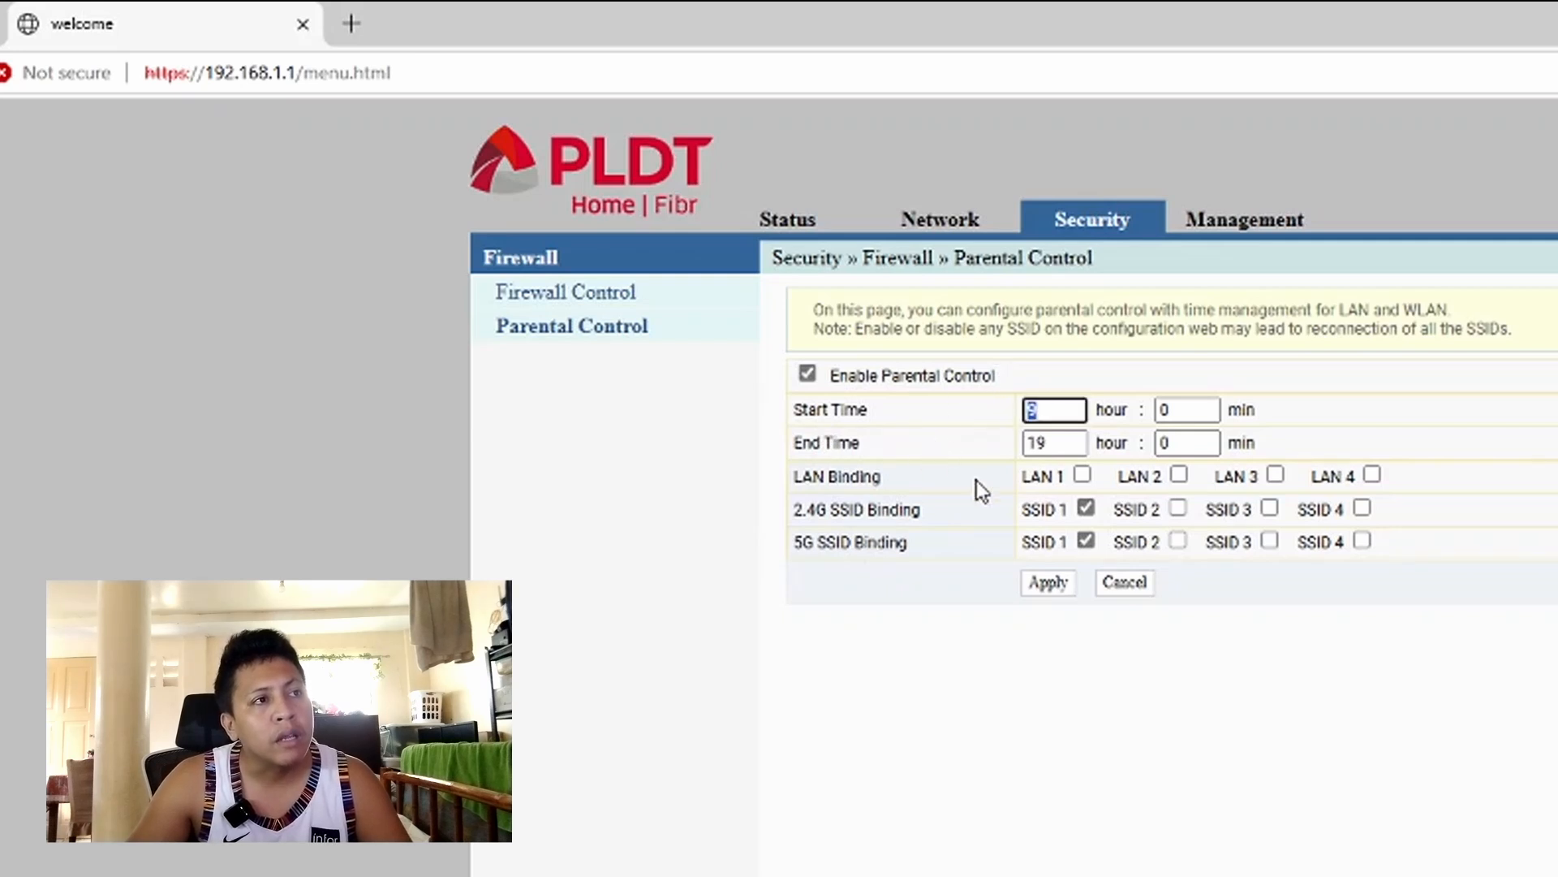
left_click_drag(1076, 443, 991, 445)
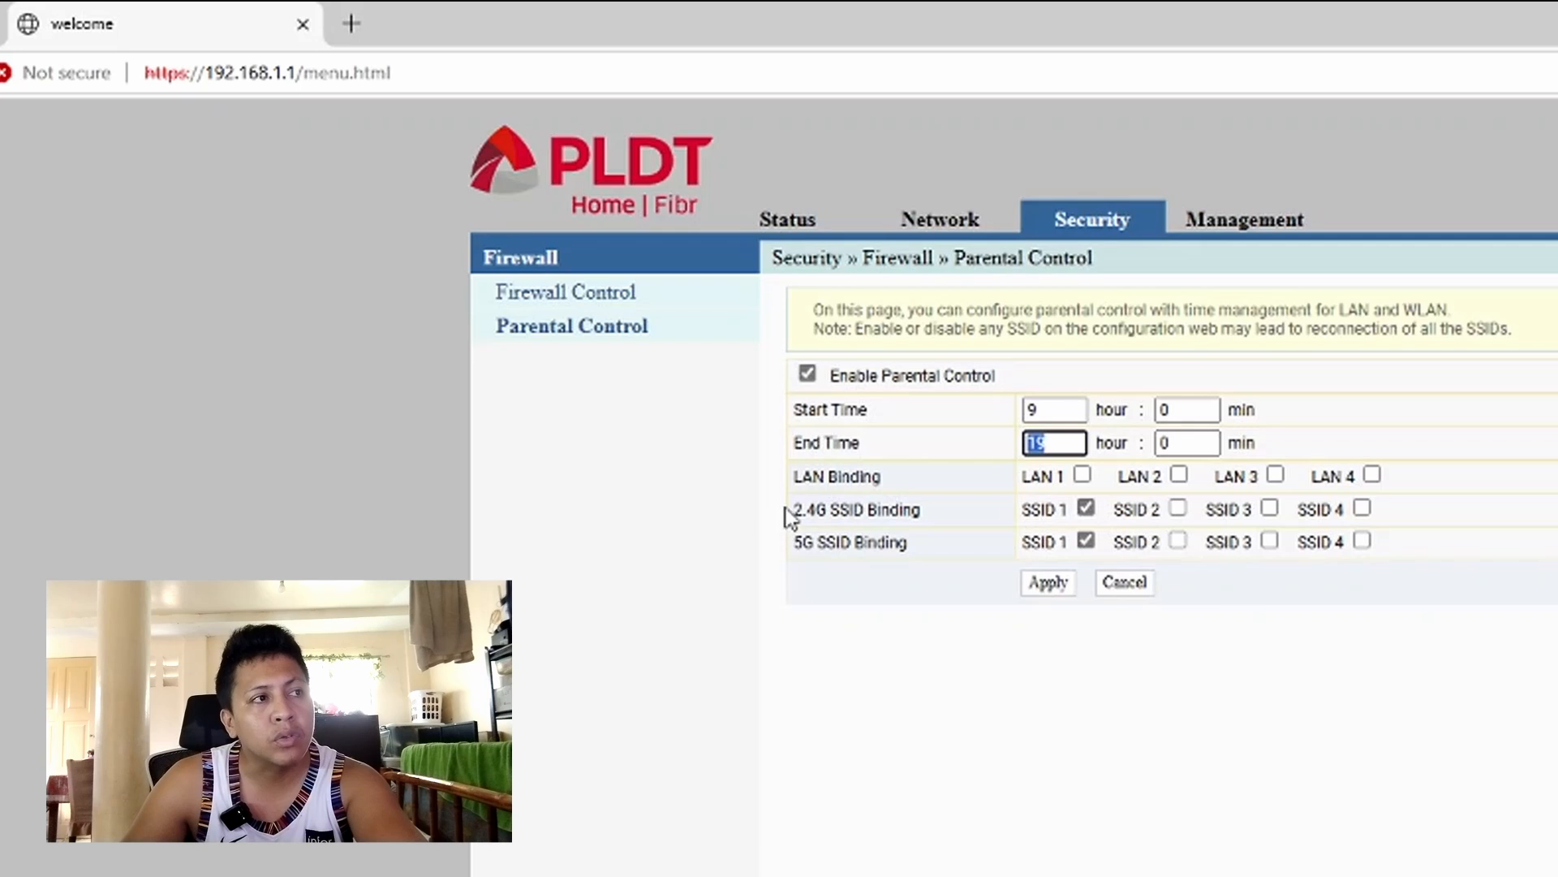
left_click_drag(792, 511, 851, 541)
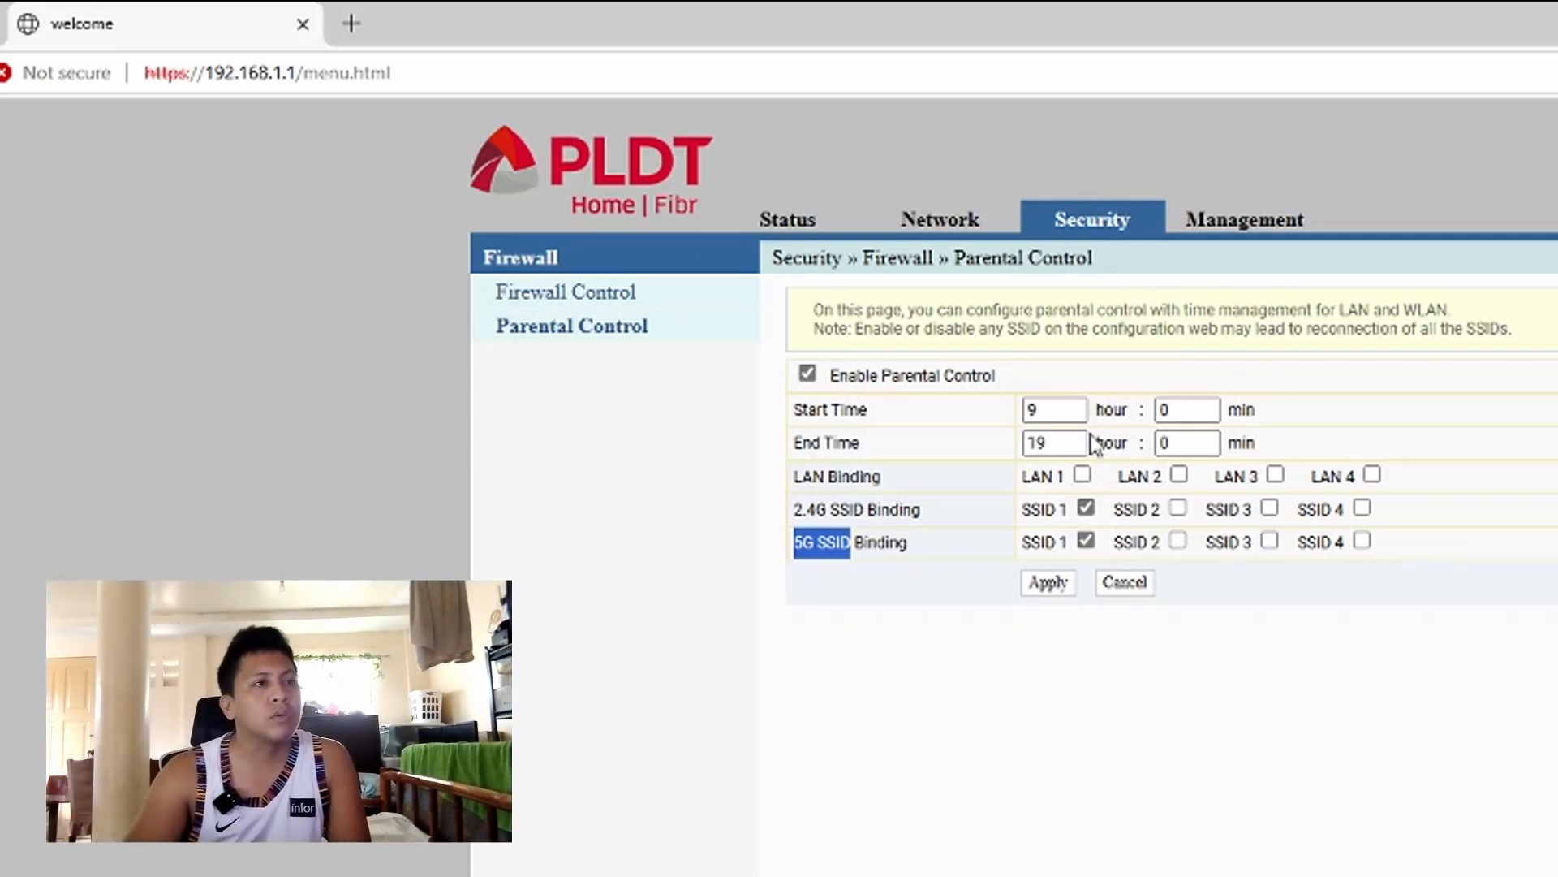
- Change the End Time hour from 19 to 13 and apply the 9:00–13:00 schedule
left_click_drag(1084, 444, 852, 441)
type("13")
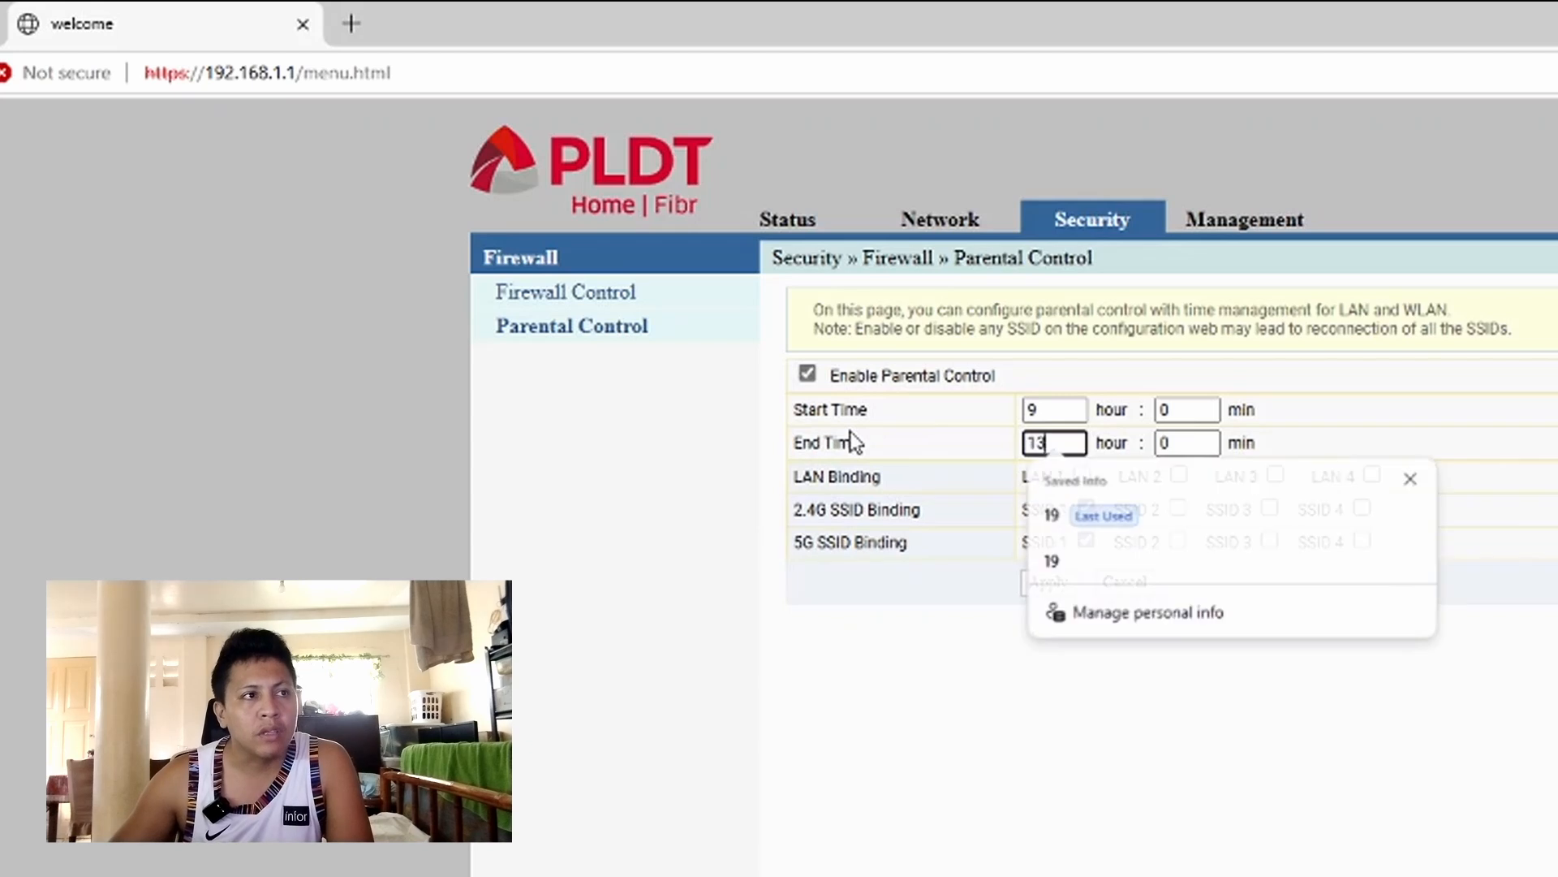
left_click(1054, 586)
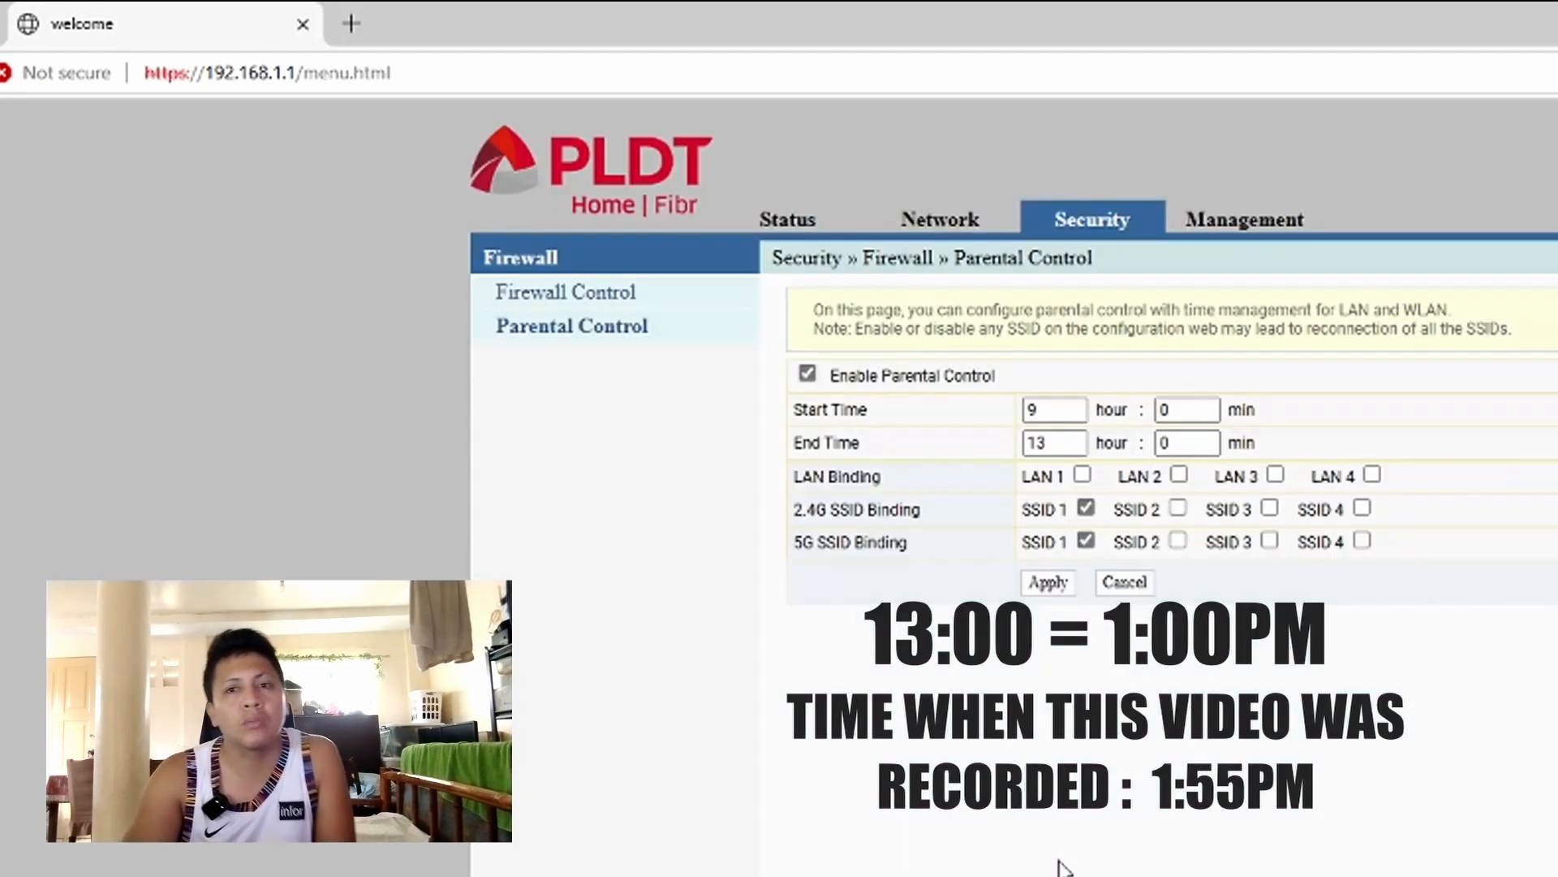
left_click_drag(799, 443, 881, 448)
double_click(1047, 443)
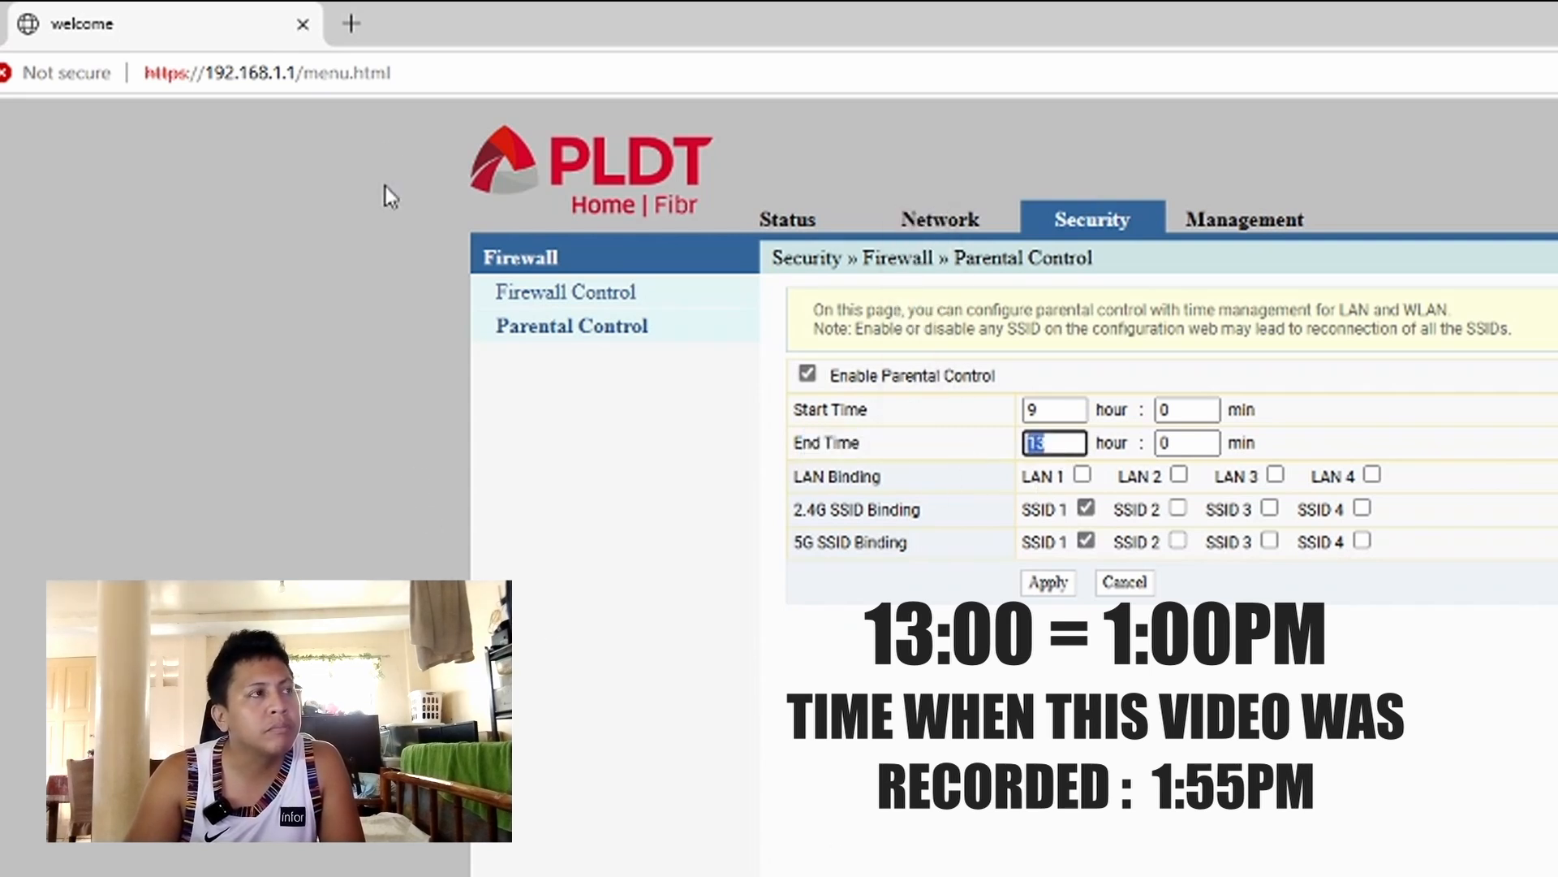
- Open a new Edge tab with google.com in the address bar, then return to the router tab
left_click(355, 23)
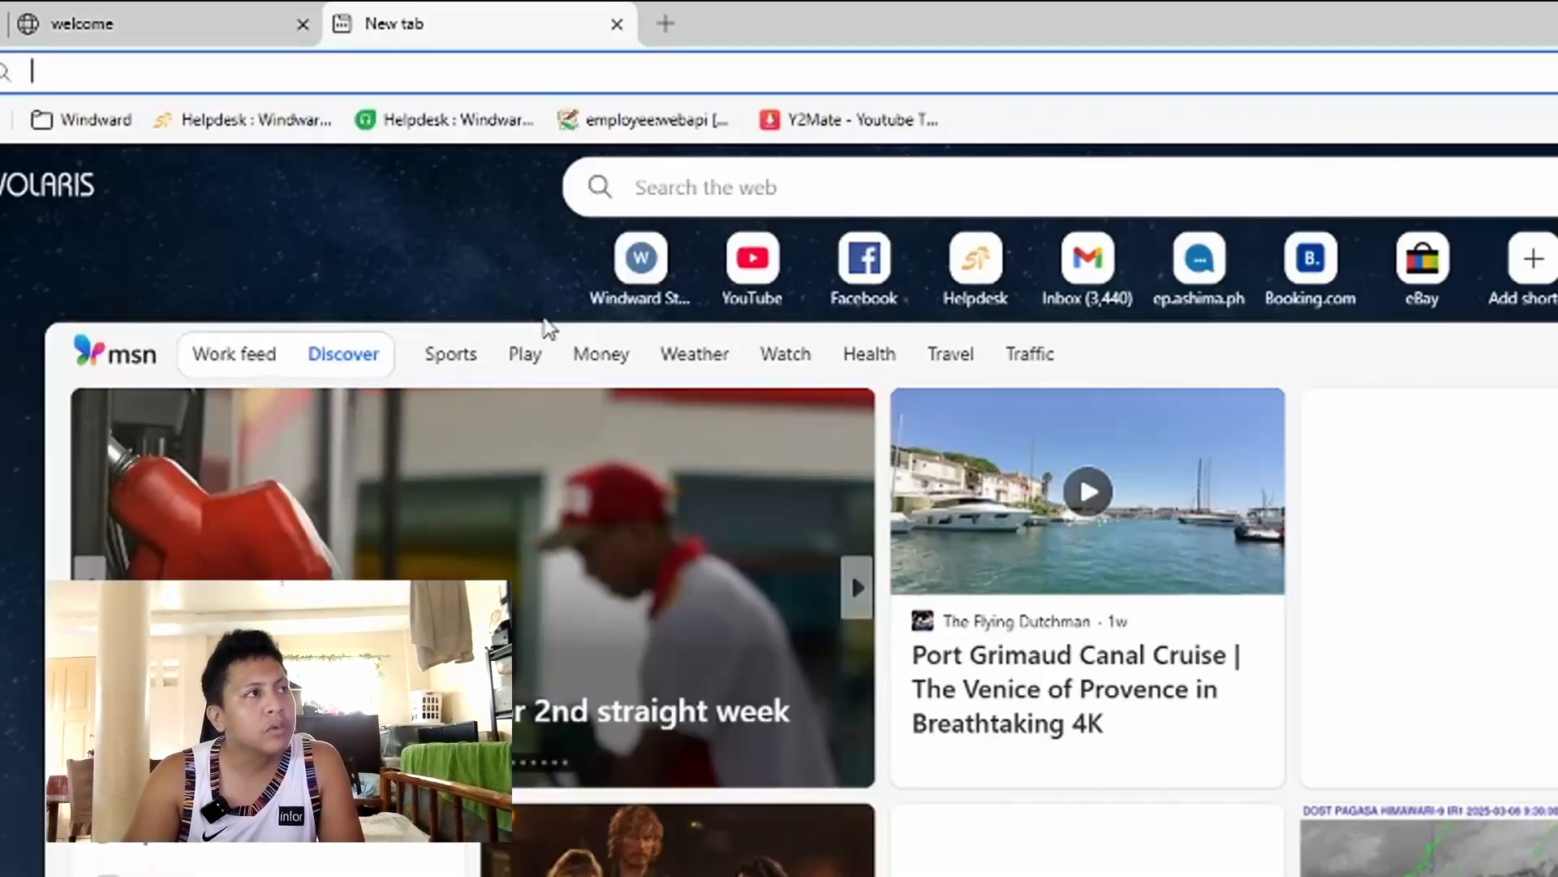
type("g")
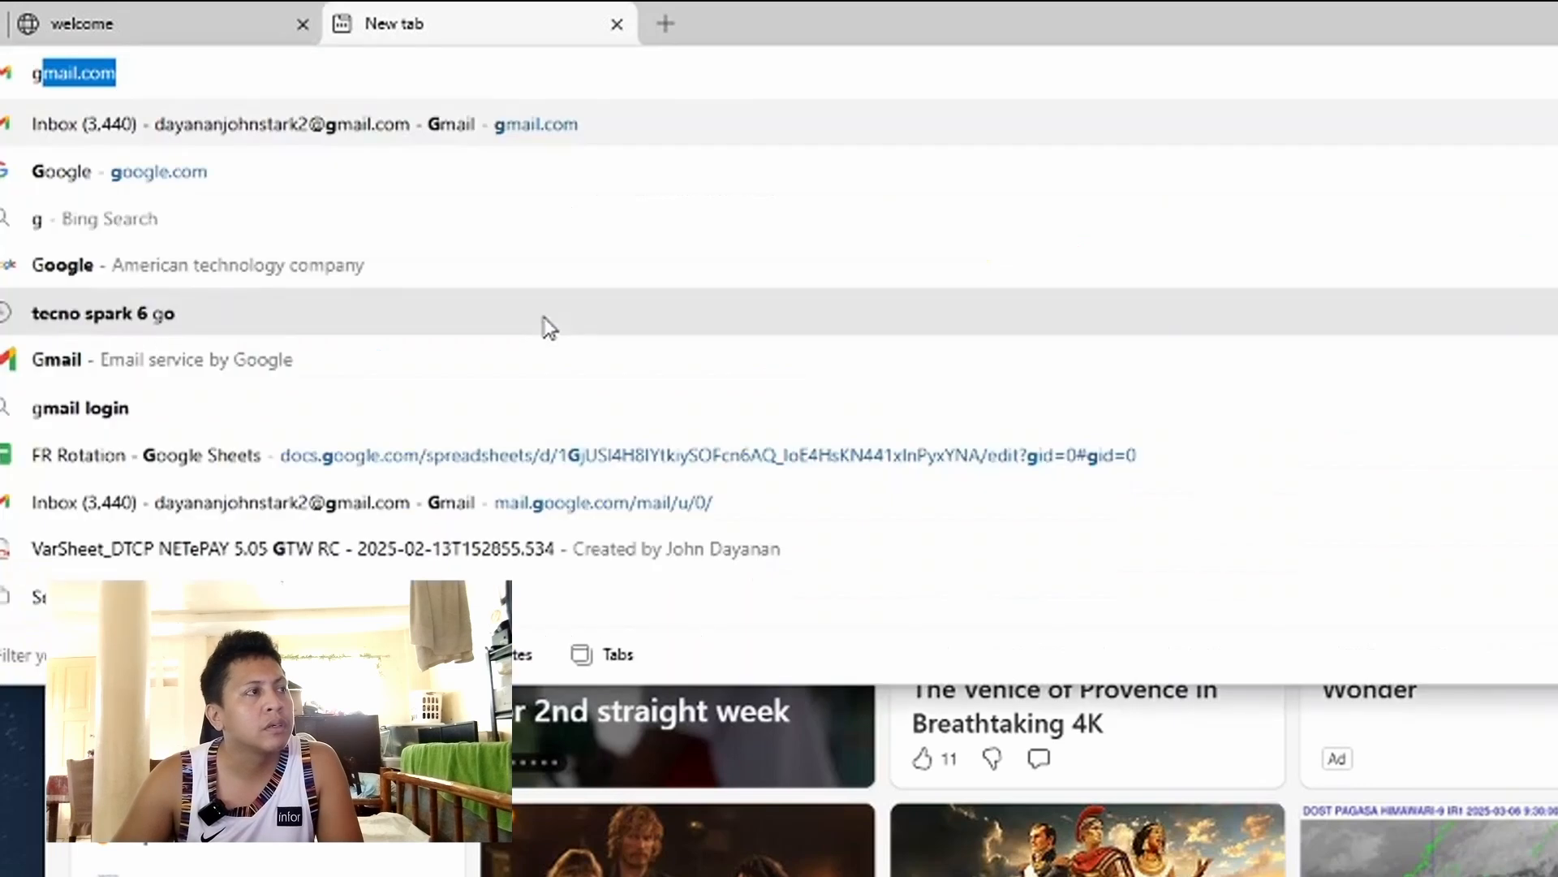
type("oogle.com")
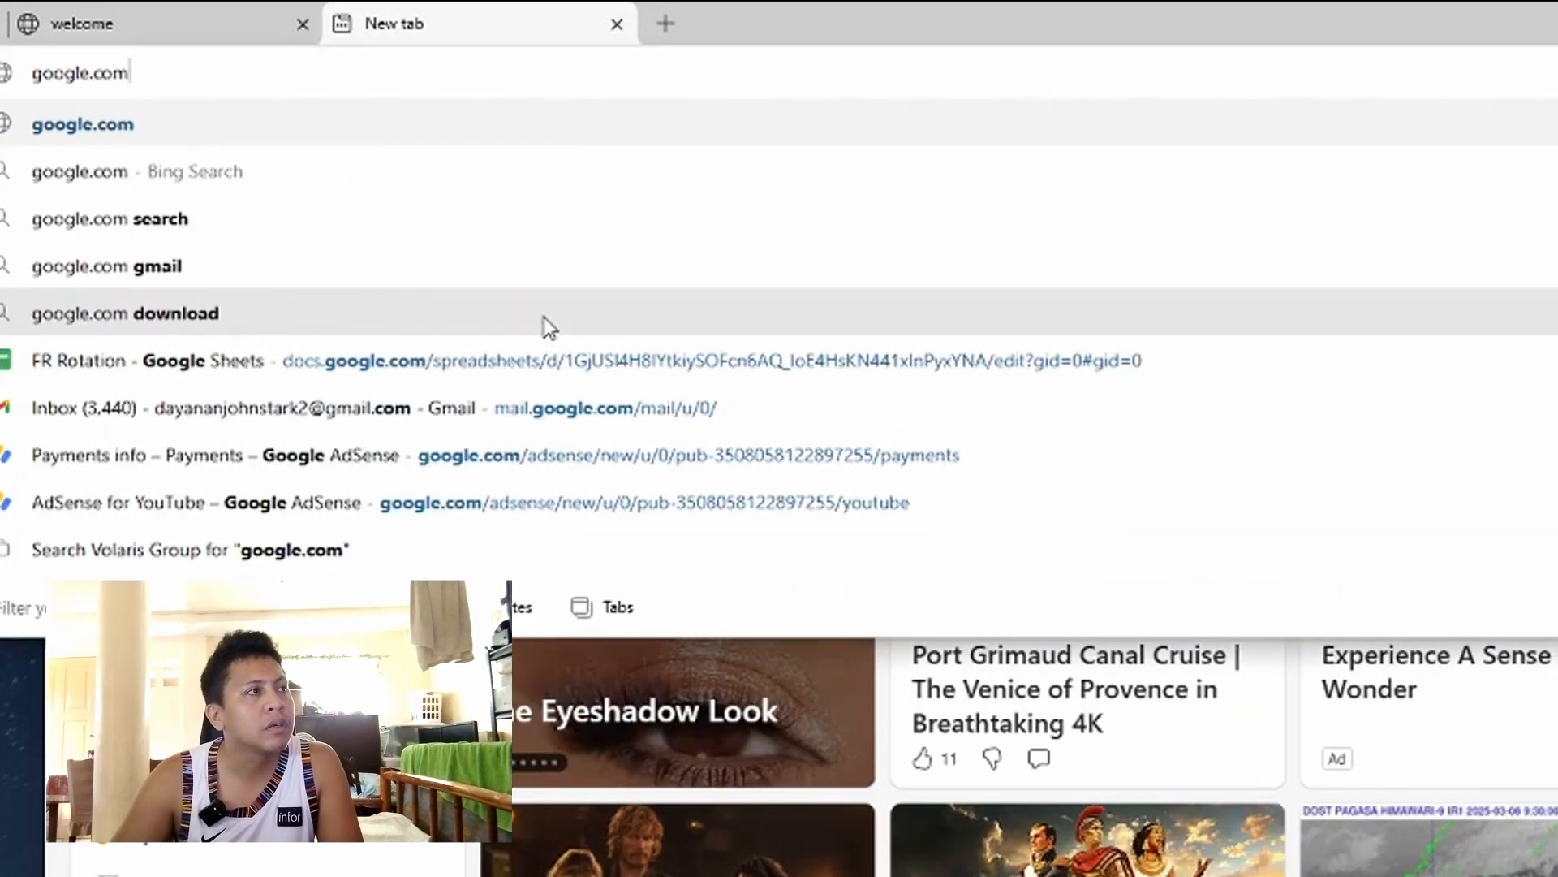
left_click(104, 14)
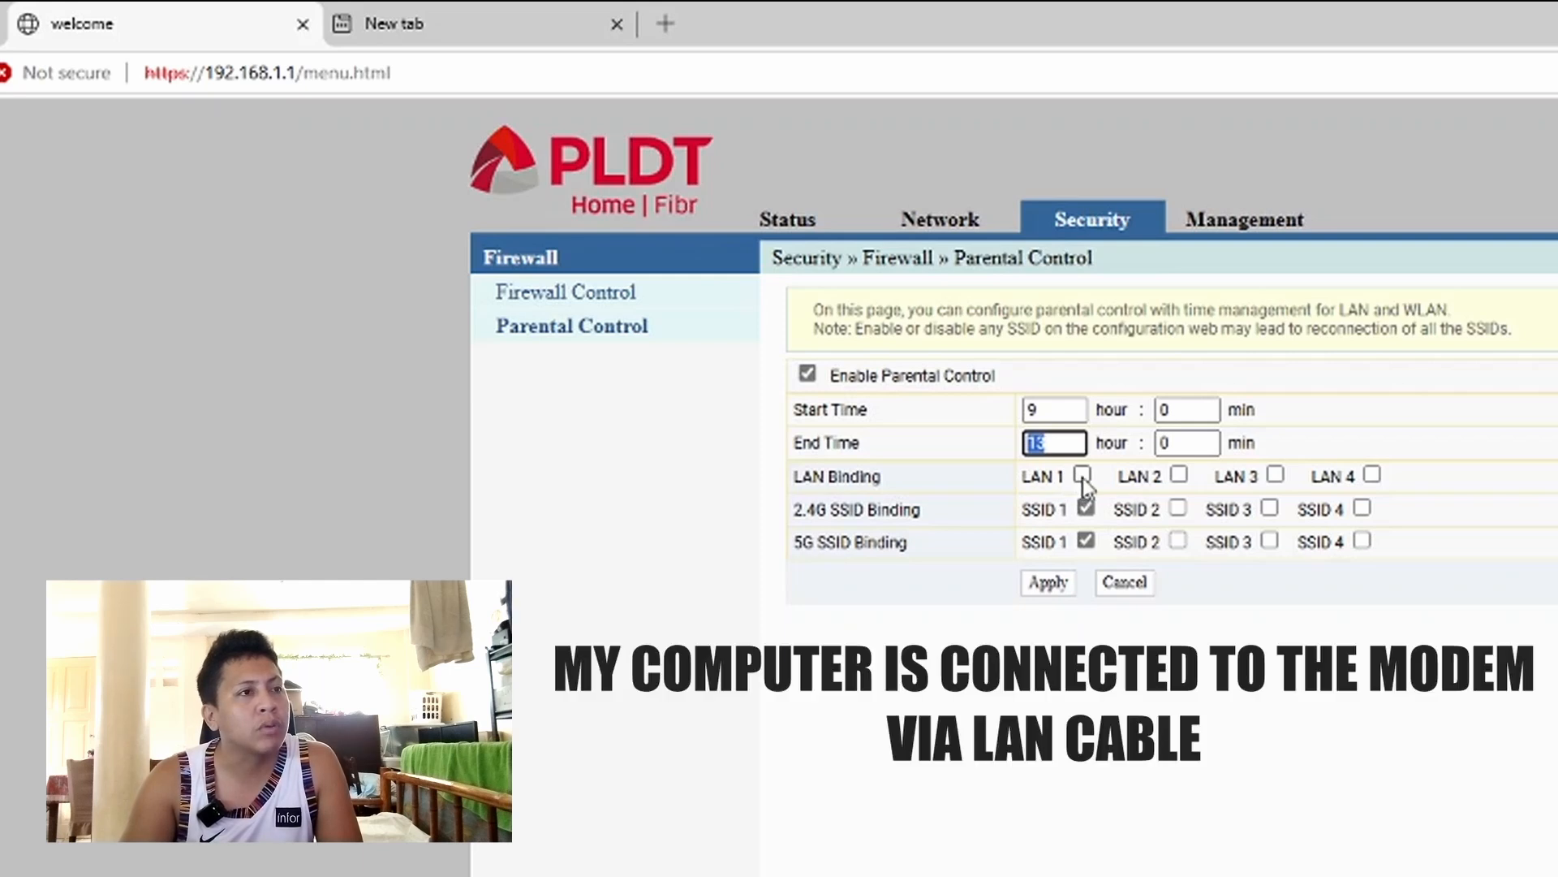
- Bind LAN 1, LAN 2, LAN 3 and LAN 4 to parental control and apply
left_click(1083, 476)
left_click(1178, 475)
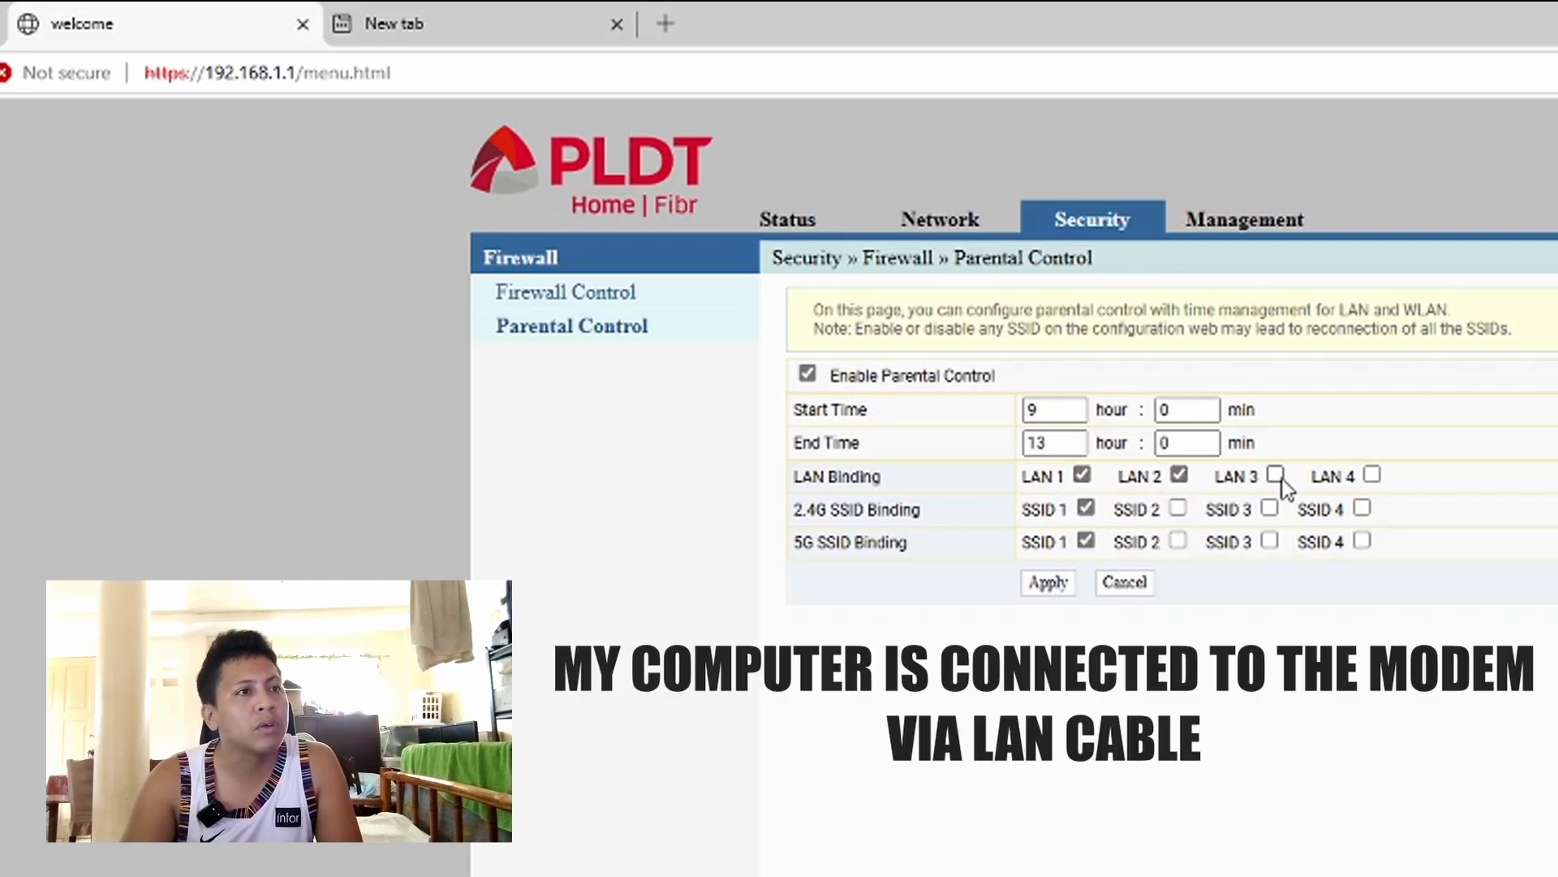
left_click(1275, 476)
left_click(1372, 476)
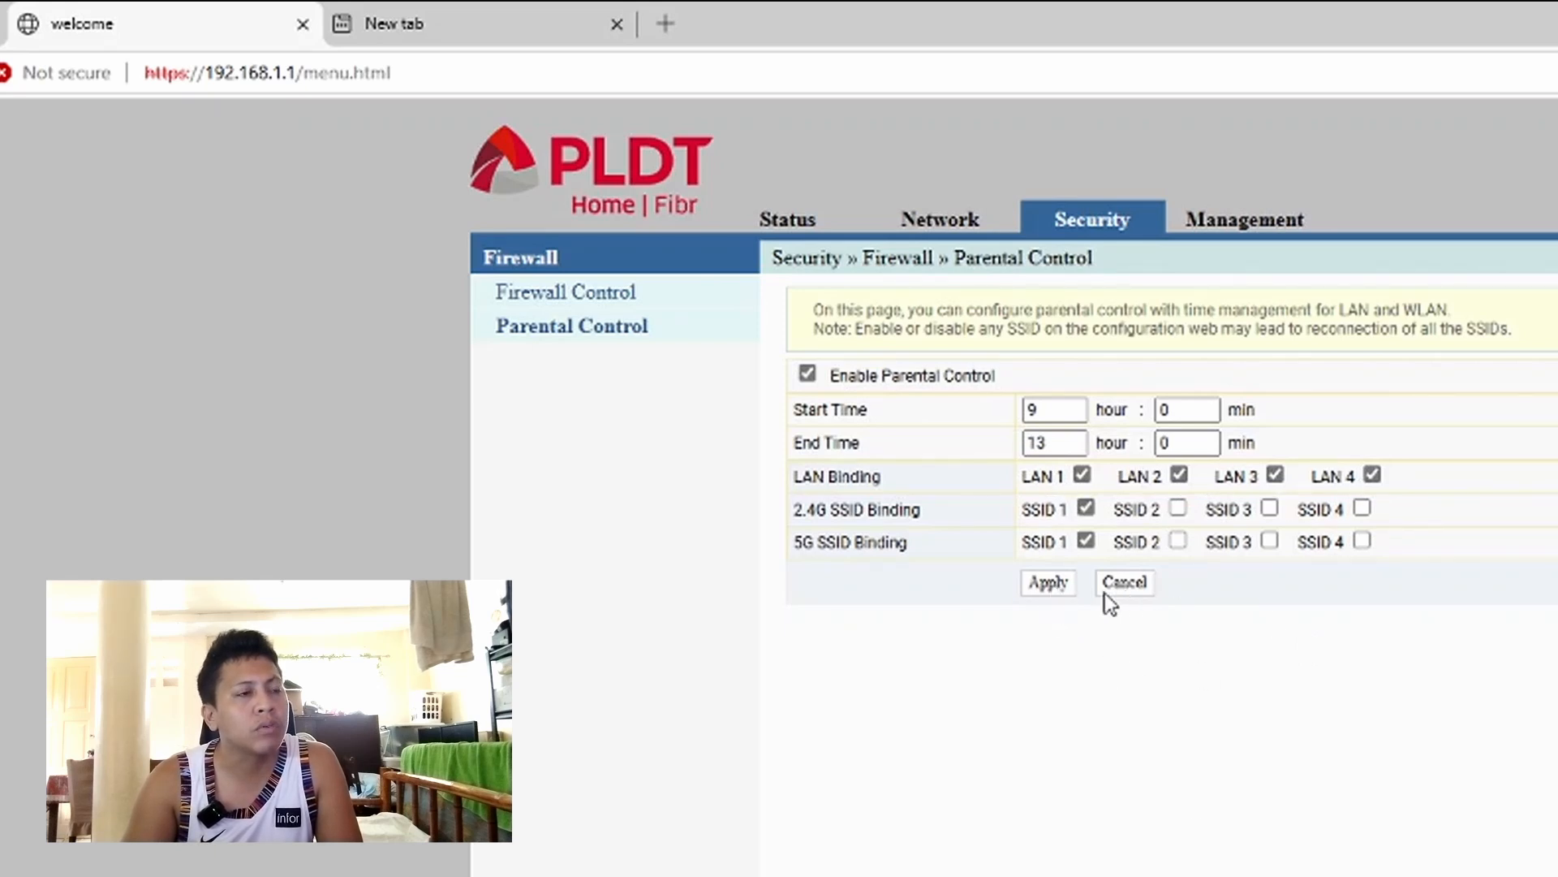
left_click(1057, 590)
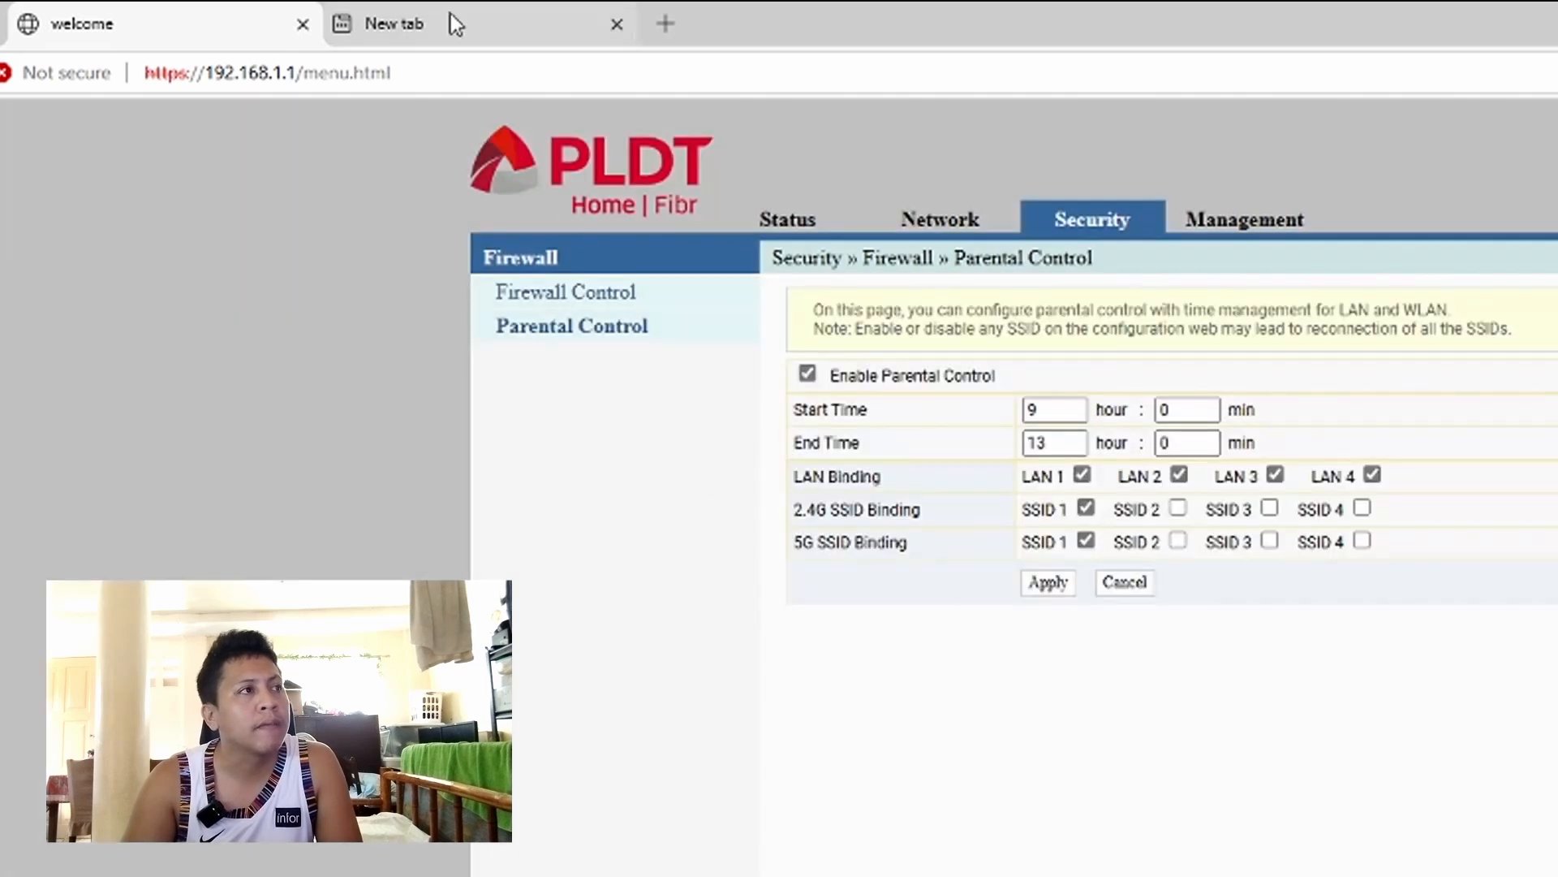
- Load google.com in the new tab to test access, then go back to the router tab
left_click(449, 23)
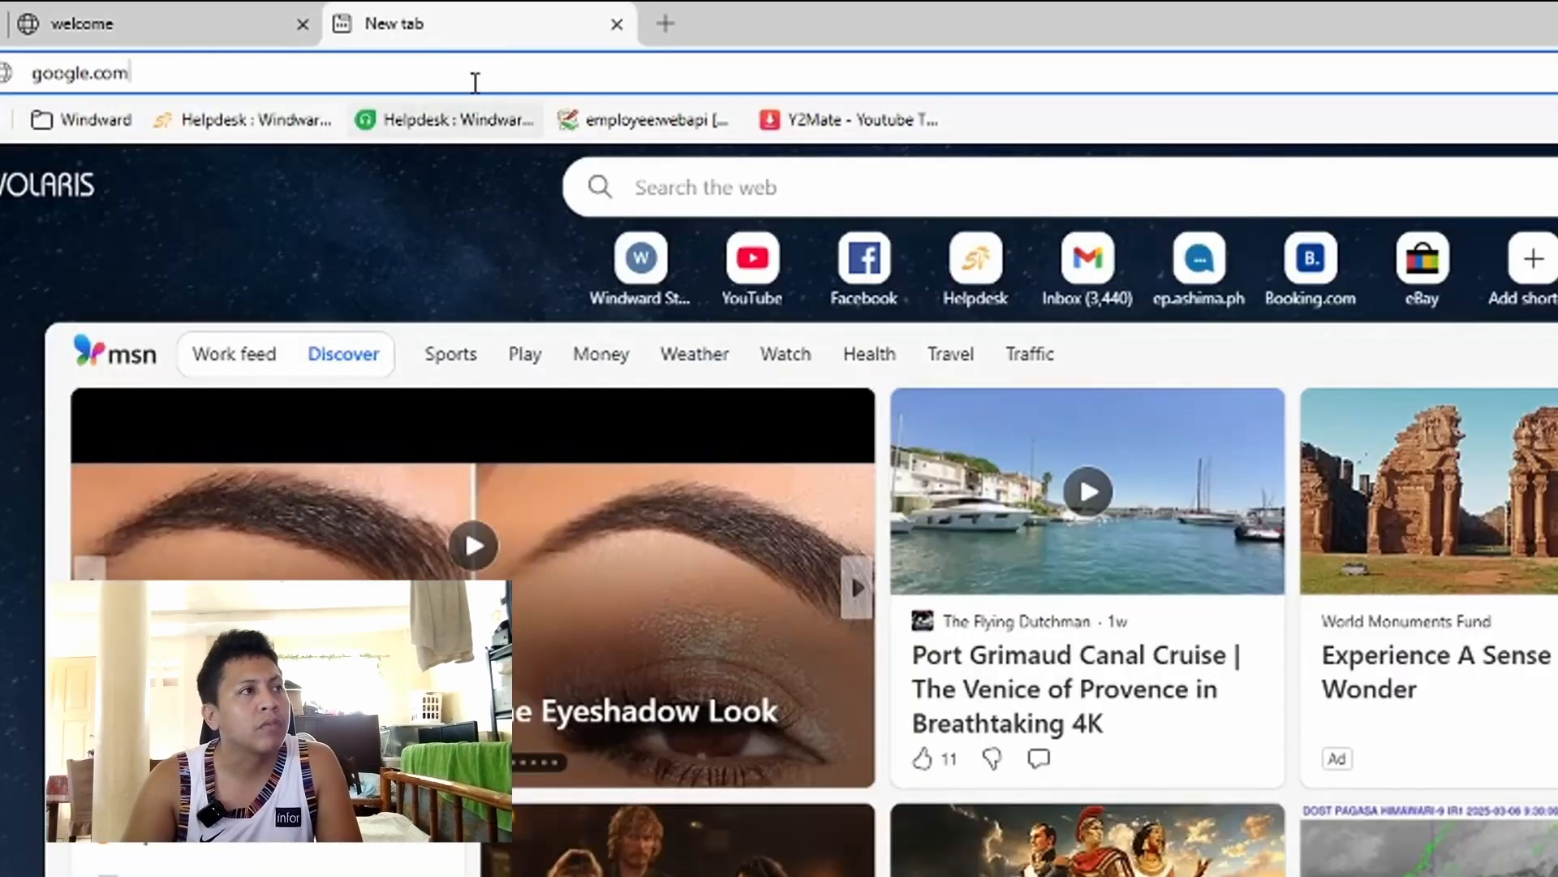
key("Return")
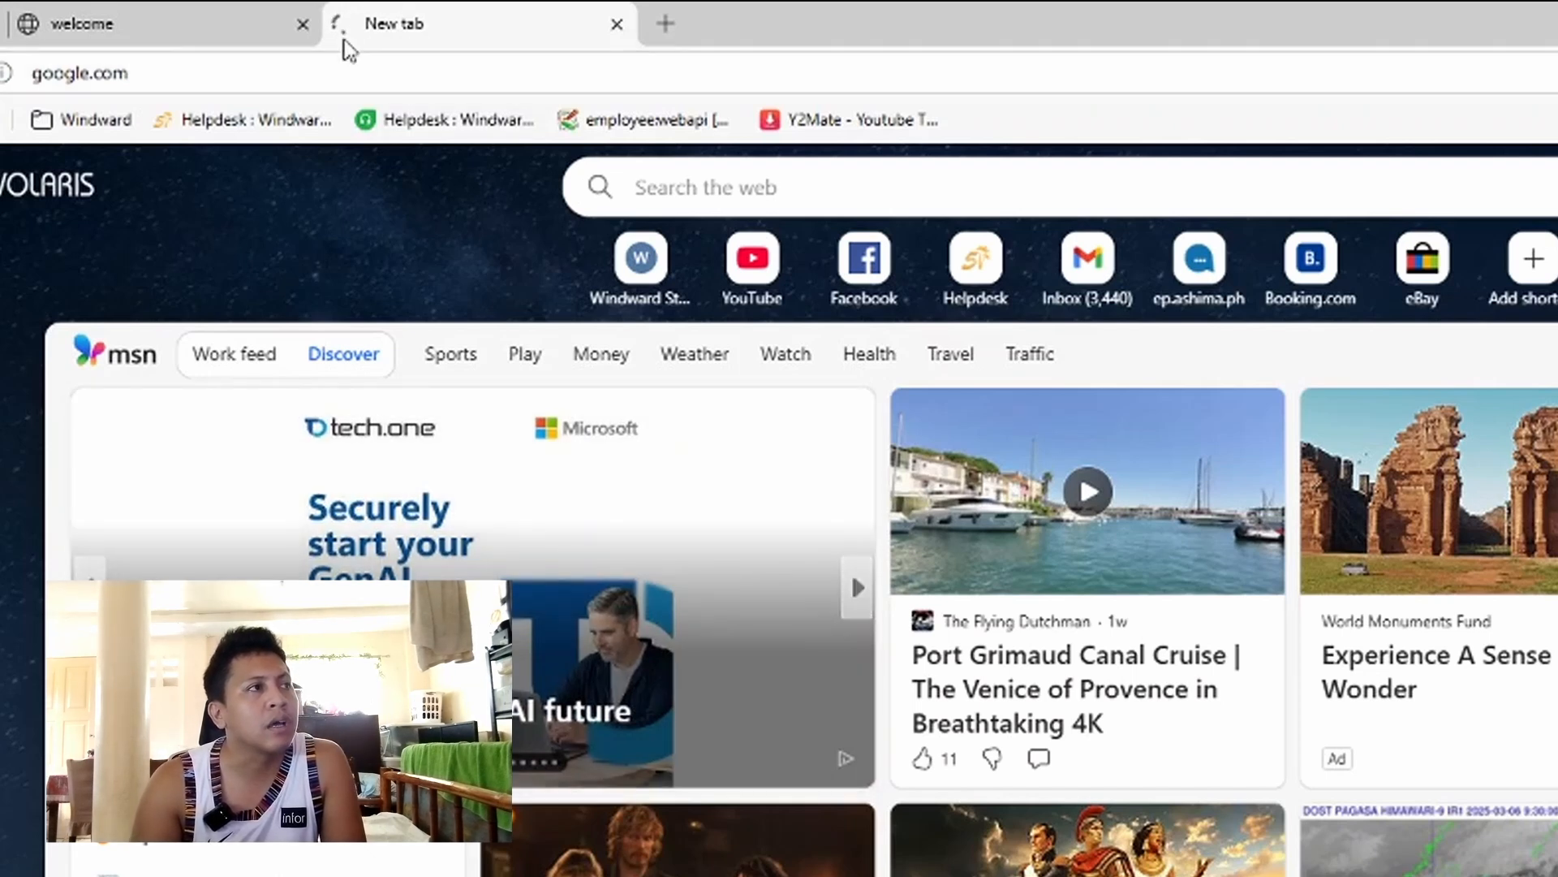
left_click(158, 31)
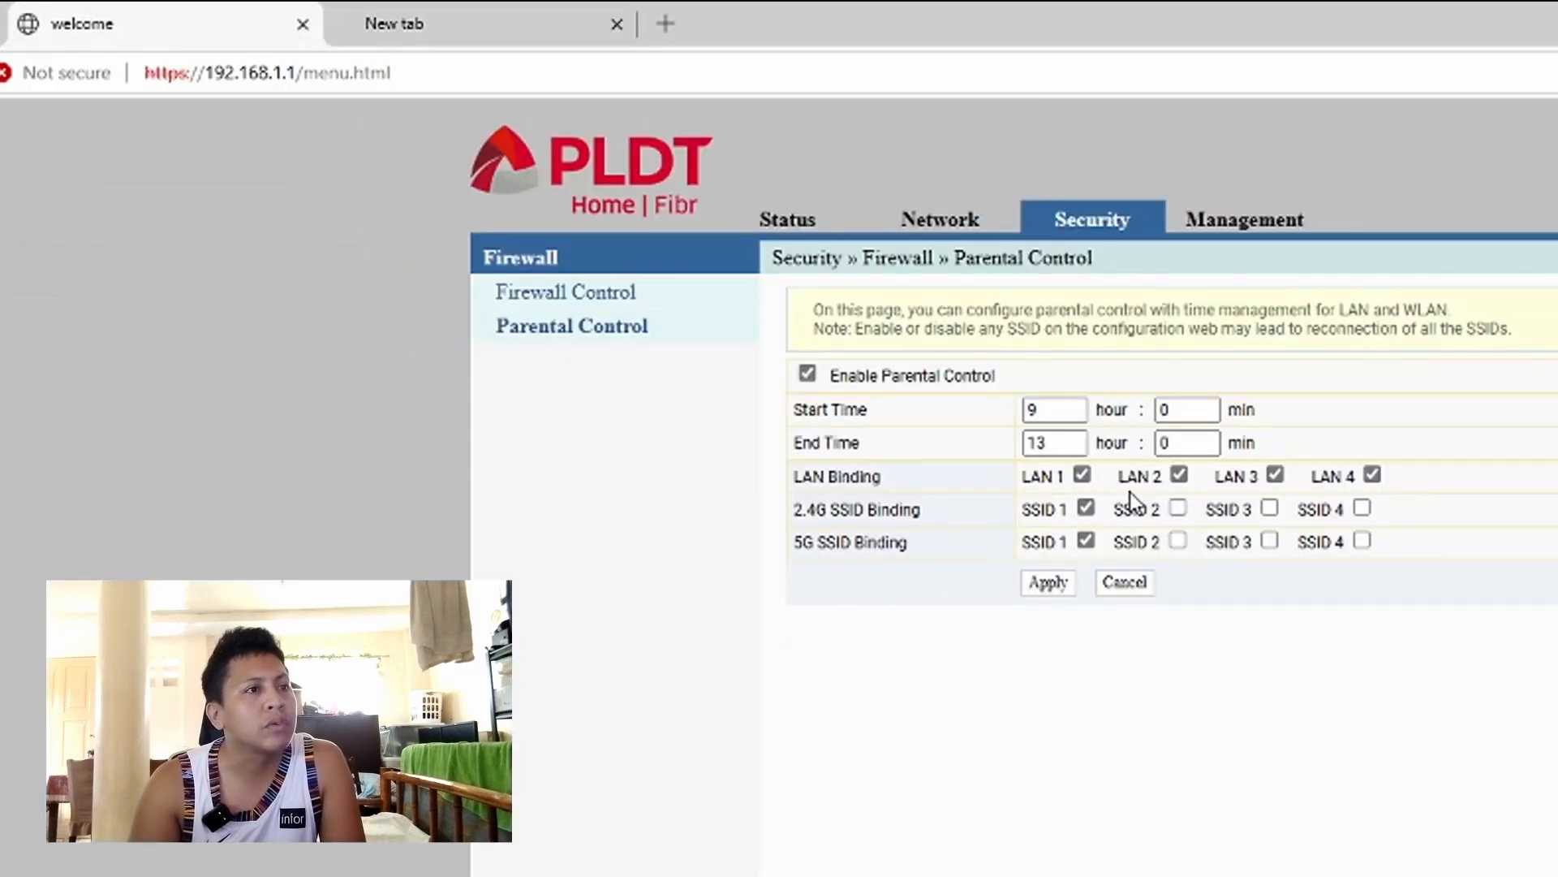
- Unbind LAN 4 through LAN 1 and apply, then check Google loaded before returning to the router
left_click(1371, 475)
left_click(1275, 474)
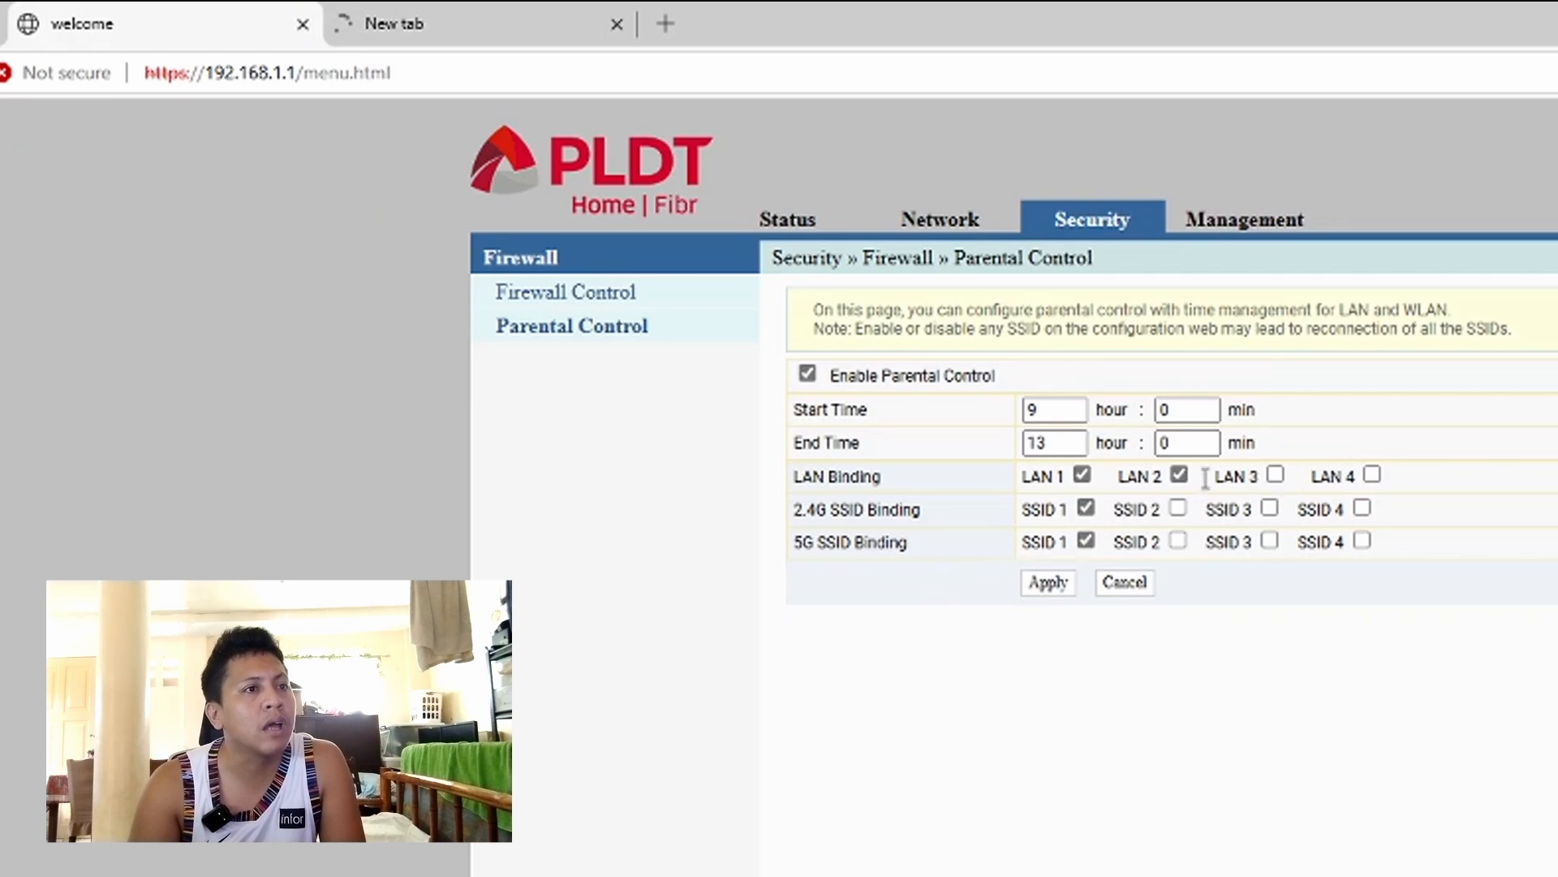
left_click(1179, 475)
left_click(1083, 475)
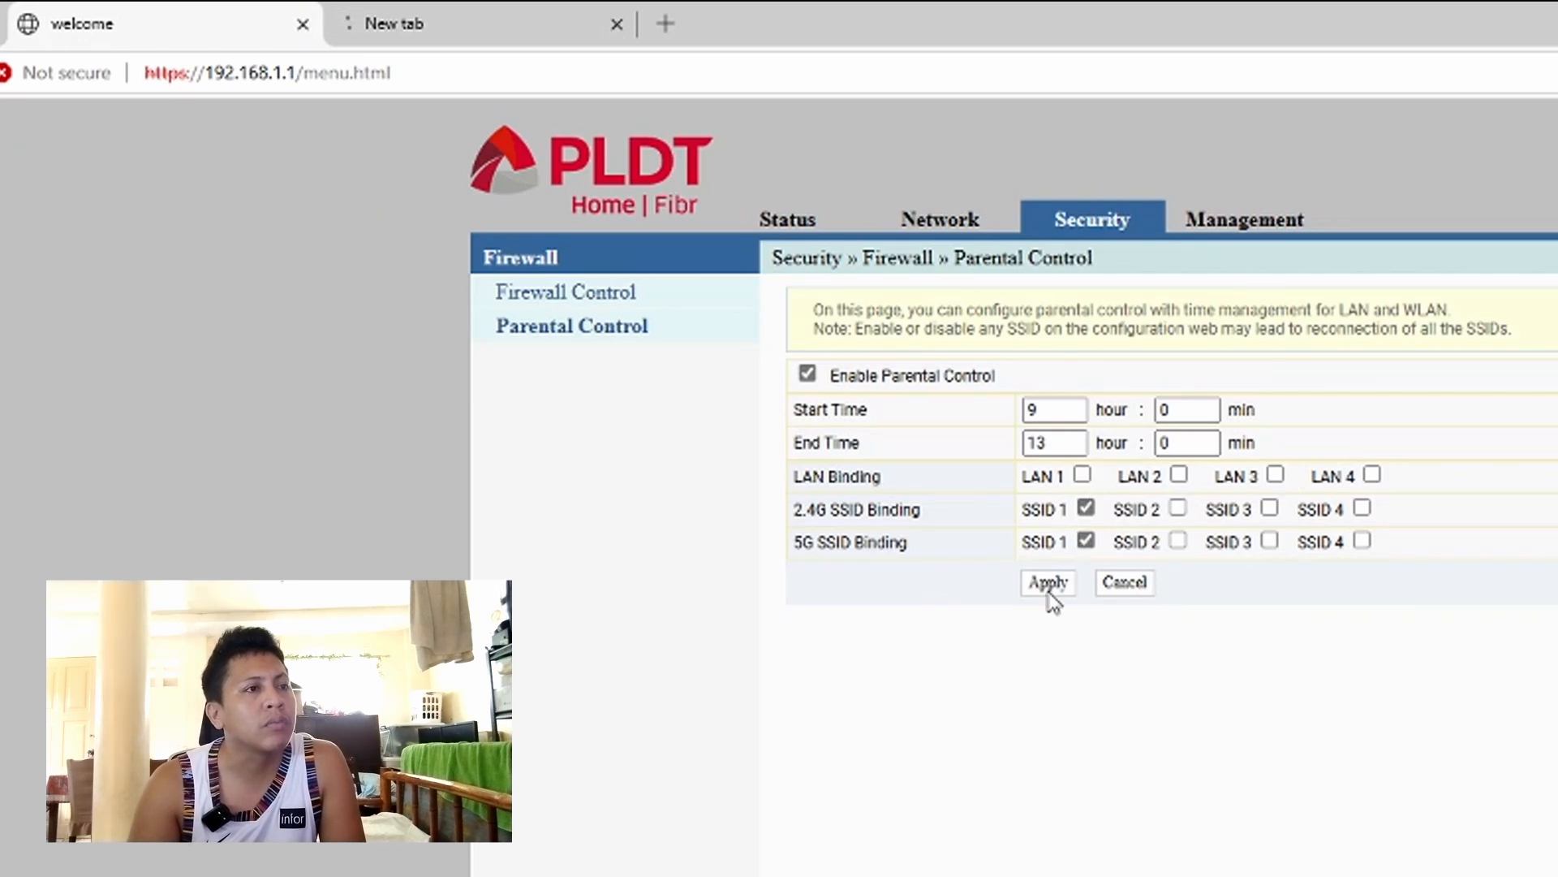
left_click(1047, 585)
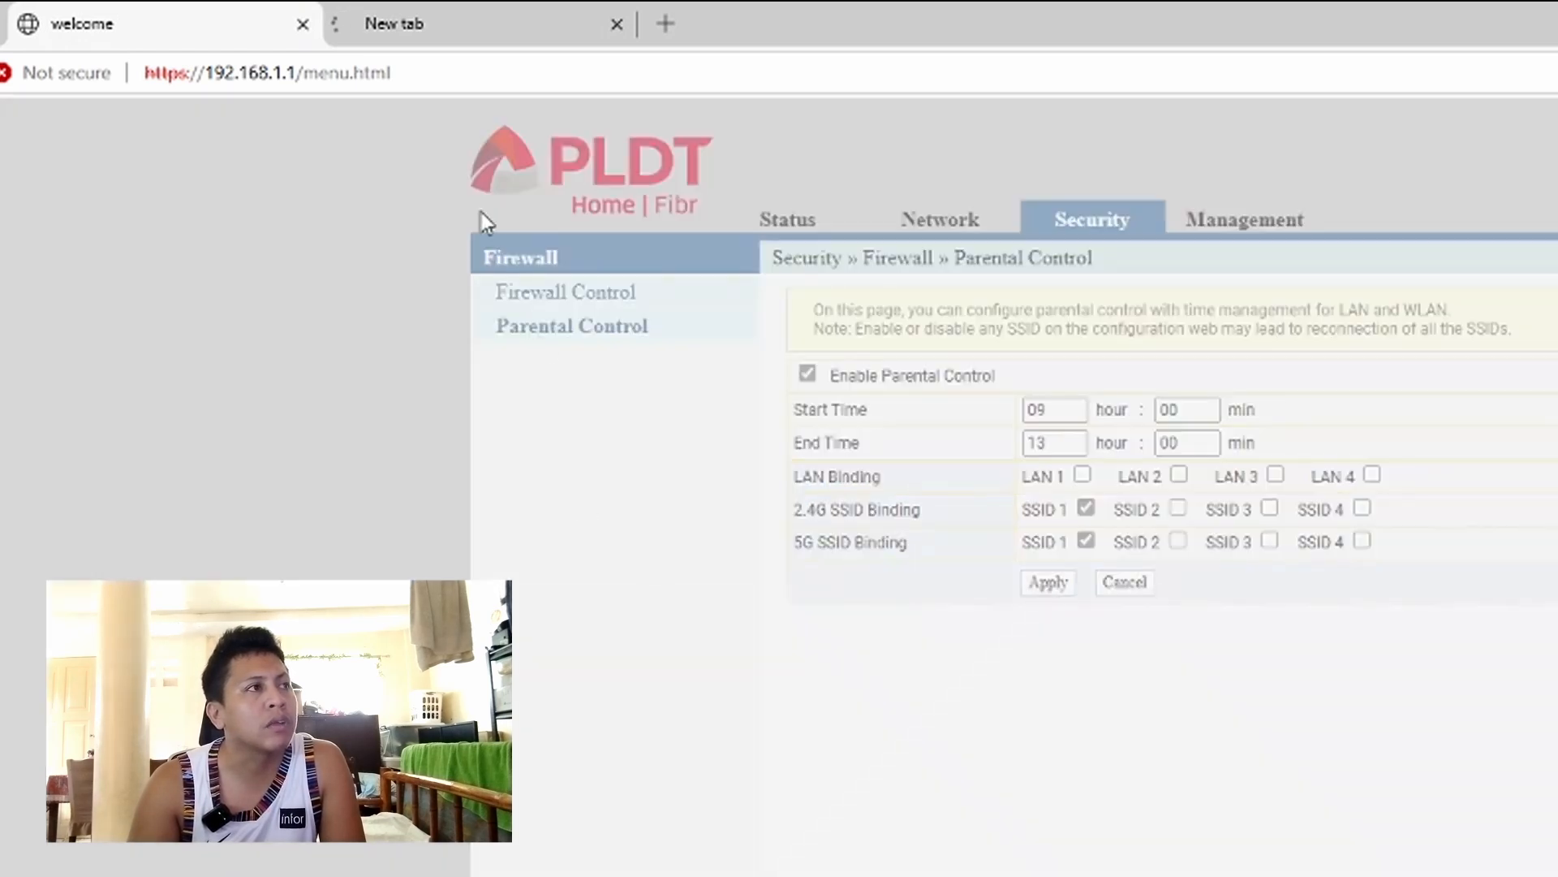
left_click(435, 31)
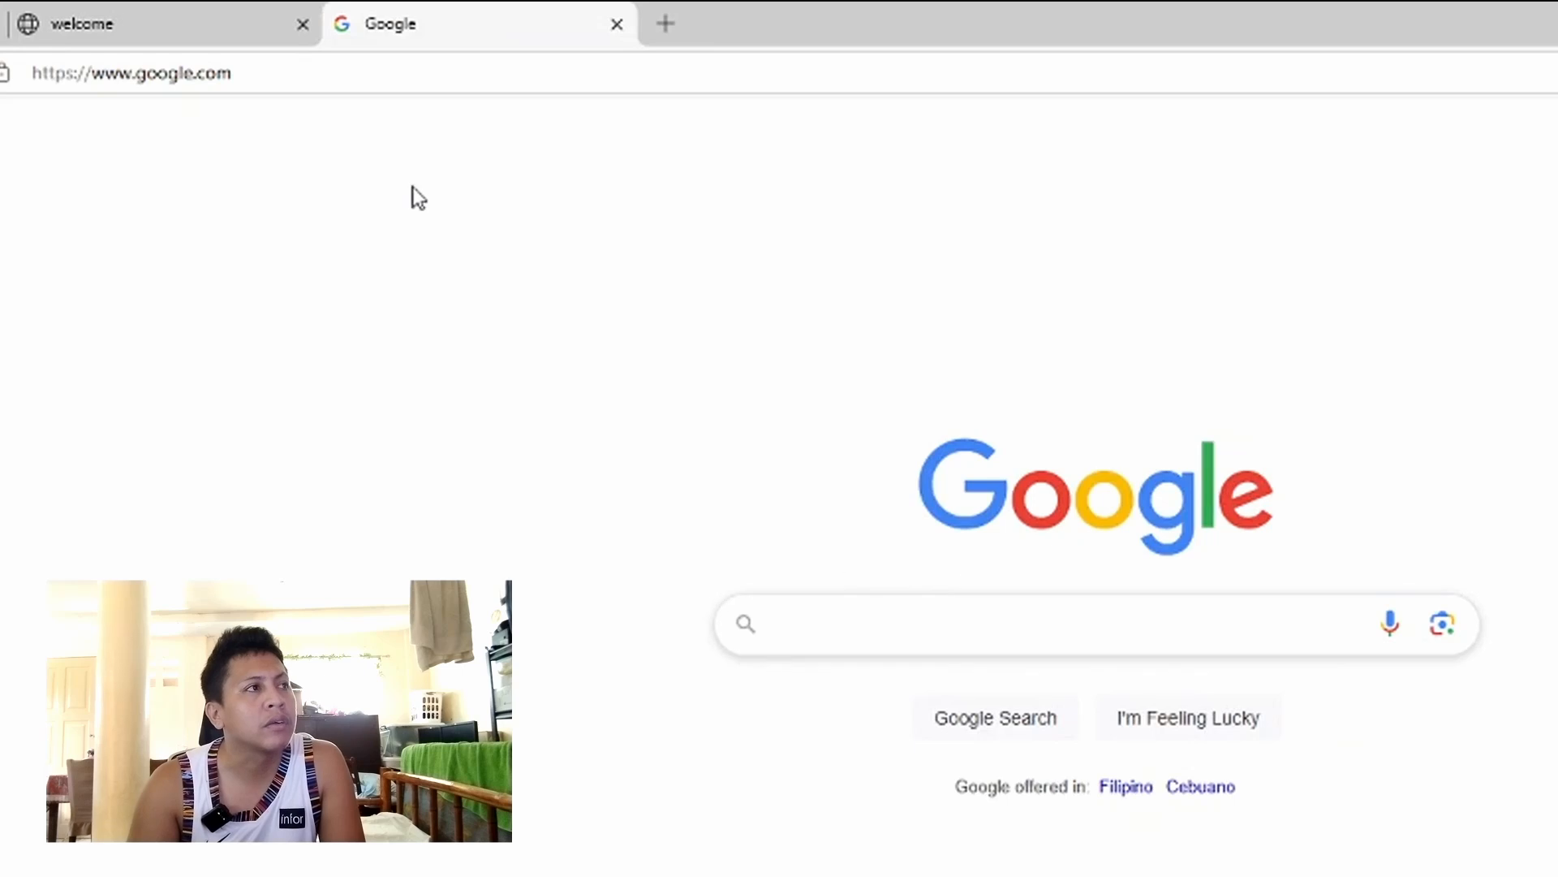
left_click(222, 33)
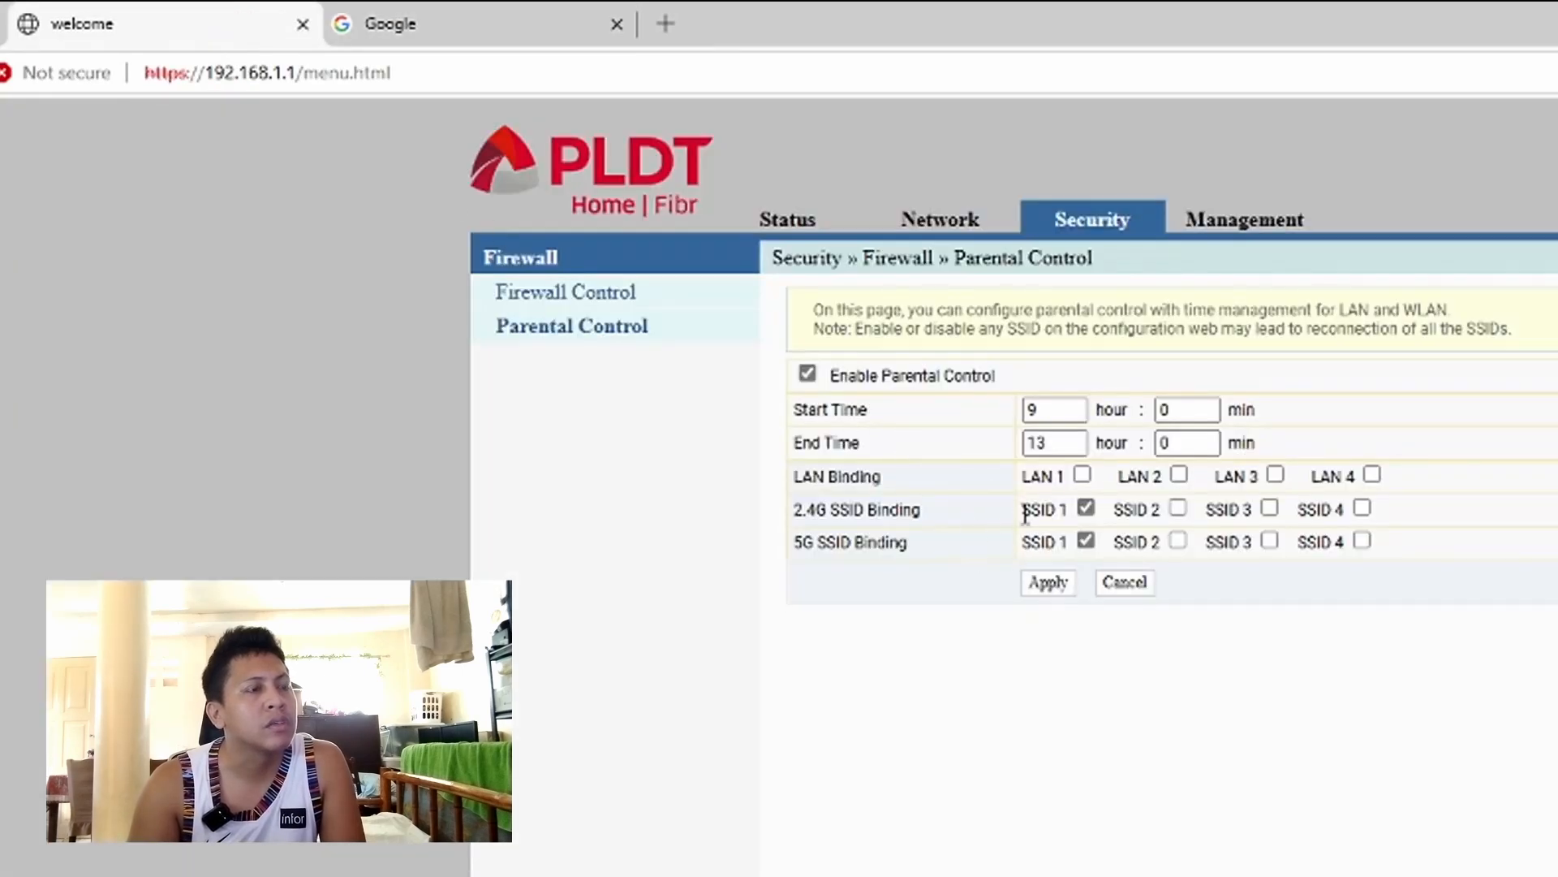